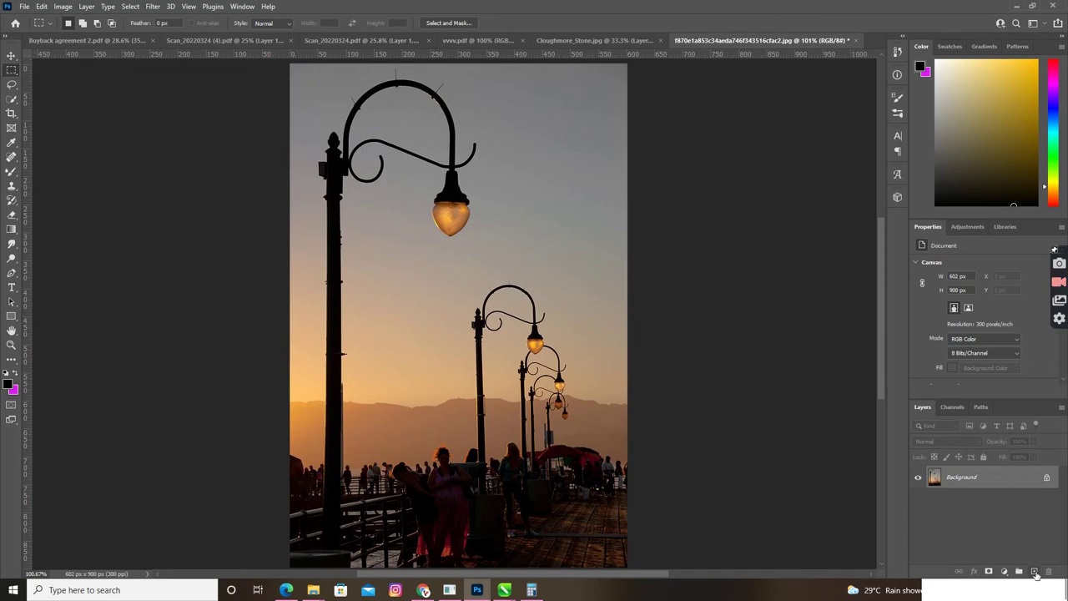
- Add an empty Layer 1 above the photo and select a tall rectangle below the nearest lamp
{"action": "left_click", "coordinate": [1035, 573]}
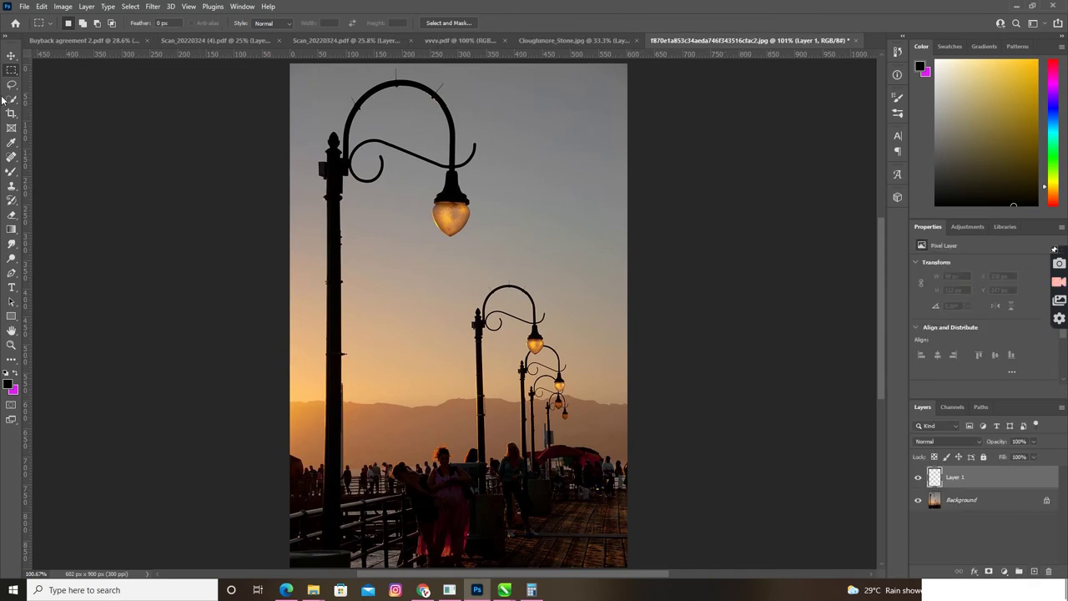
{"action": "left_click_drag", "start_coordinate": [406, 201], "coordinate": [502, 334]}
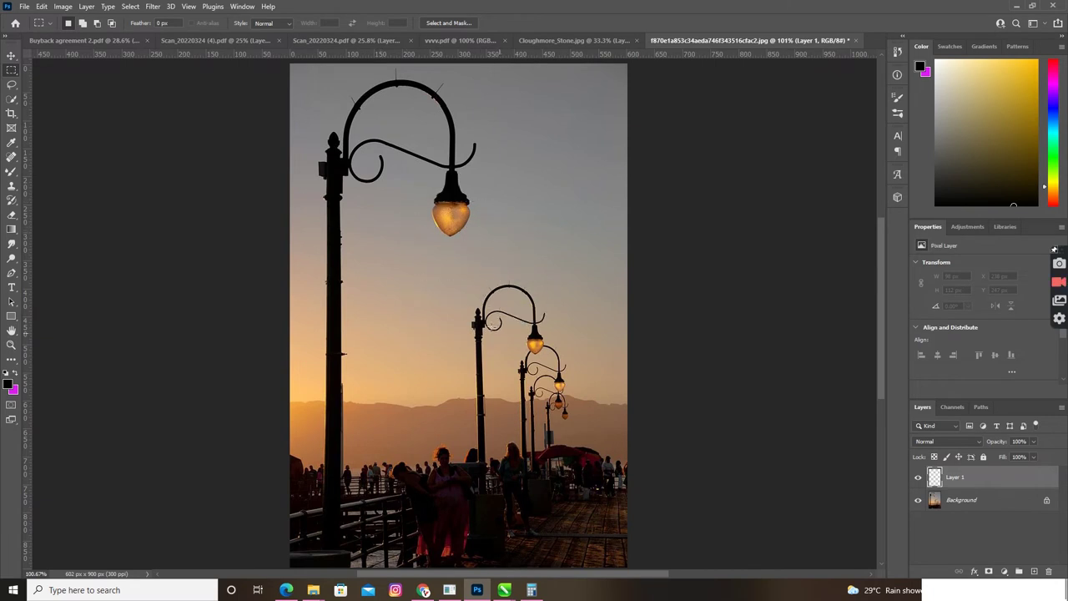
{"action": "left_click", "coordinate": [11, 229]}
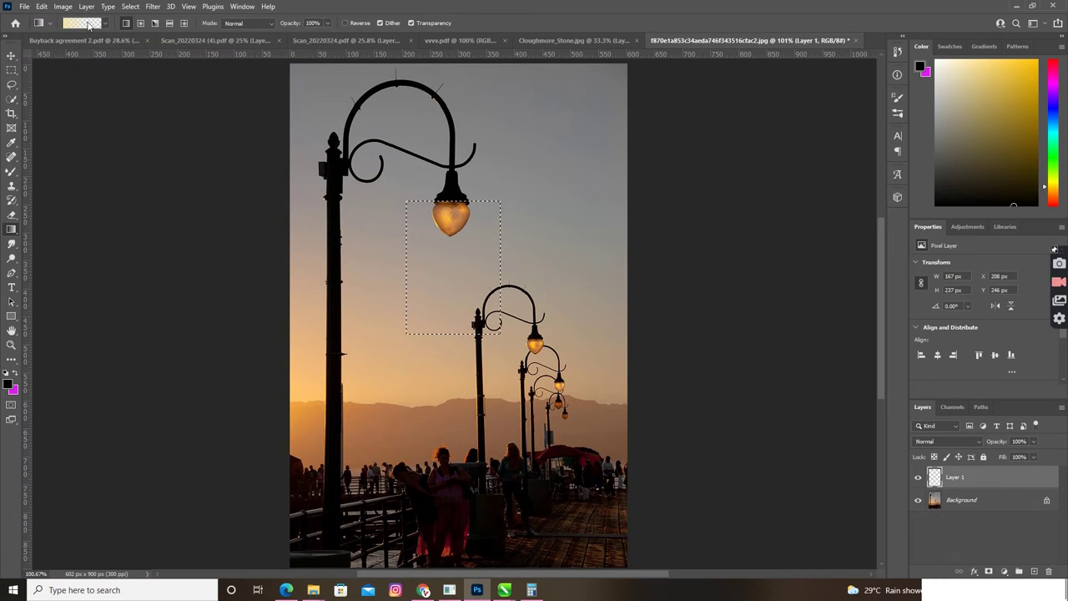
- Edit the gradient so the far opacity stop is 68% and the midpoint is 39%
{"action": "left_click", "coordinate": [90, 25]}
{"action": "left_click_drag", "start_coordinate": [816, 371], "coordinate": [829, 370]}
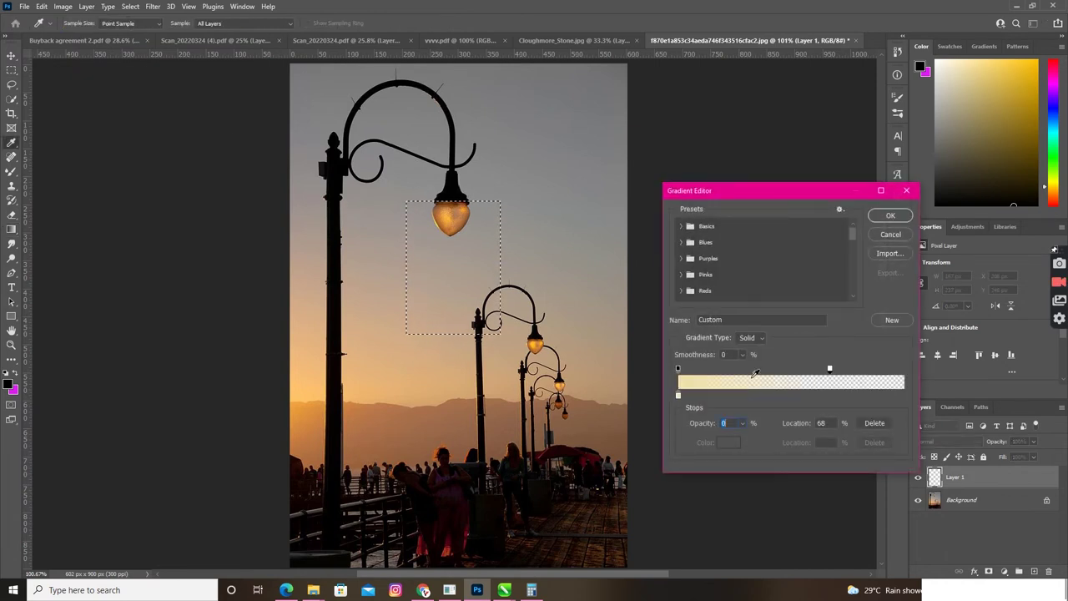
{"action": "left_click_drag", "start_coordinate": [756, 375], "coordinate": [729, 376]}
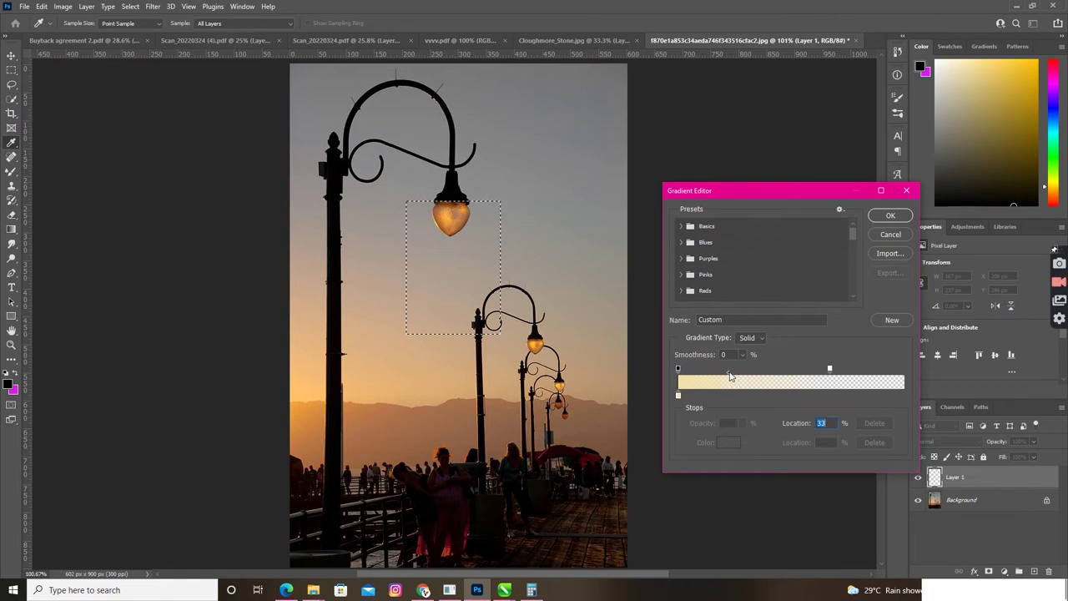
{"action": "left_click", "coordinate": [890, 215]}
- Fill the rectangle with the gradient running down from the lamp, then deselect
{"action": "left_click_drag", "start_coordinate": [451, 191], "coordinate": [448, 344]}
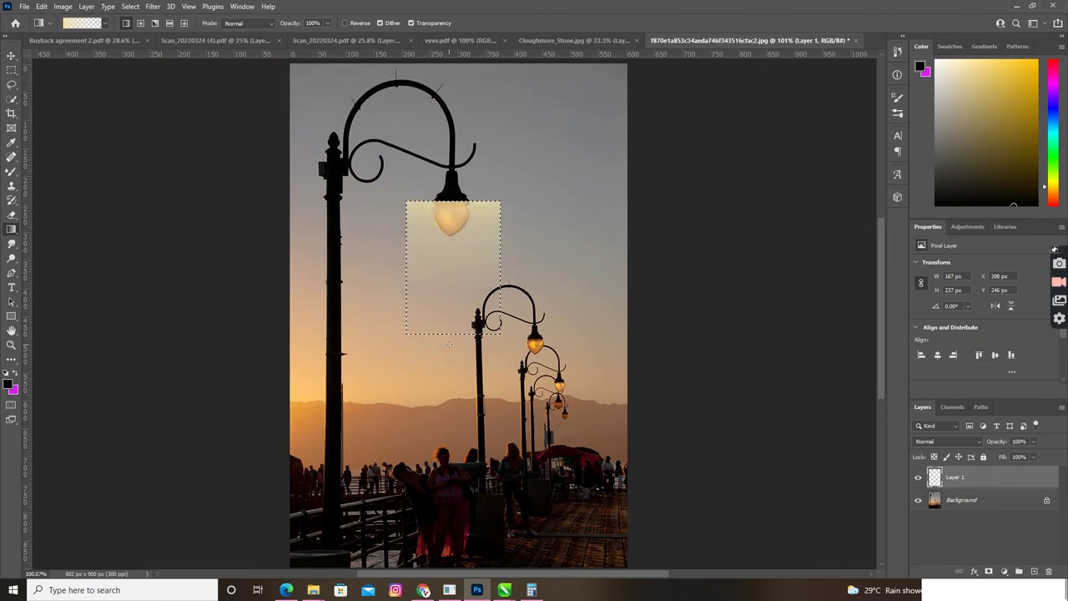
{"action": "left_click_drag", "start_coordinate": [451, 190], "coordinate": [452, 352]}
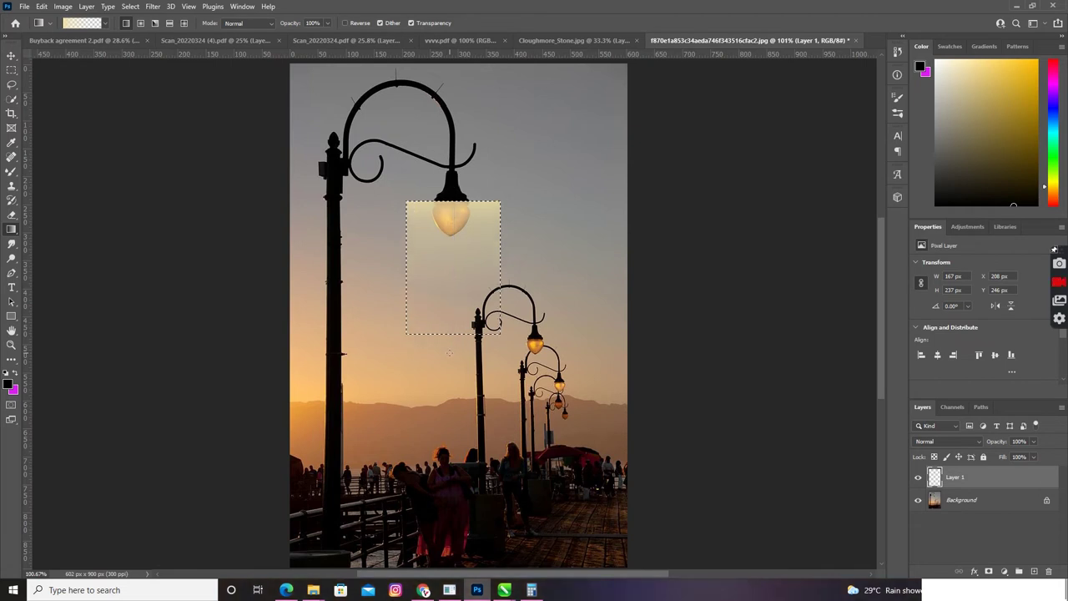
{"action": "left_click", "coordinate": [12, 56]}
{"action": "left_click", "coordinate": [12, 70]}
{"action": "left_click", "coordinate": [49, 83]}
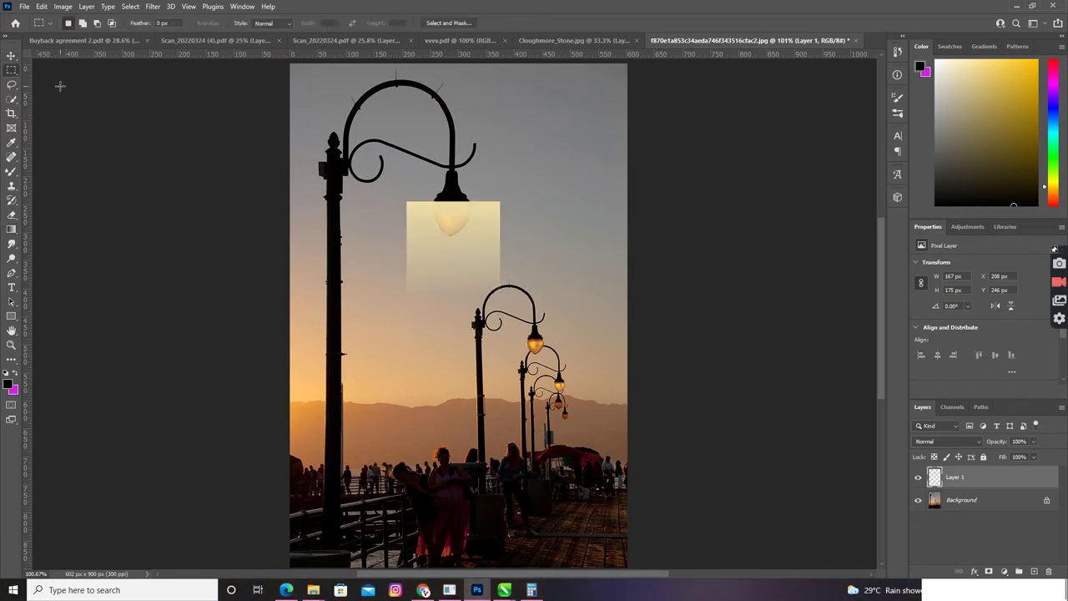
- Perspective-transform the gradient rectangle so its top narrows into a cone at the lamp
{"action": "left_click", "coordinate": [11, 56]}
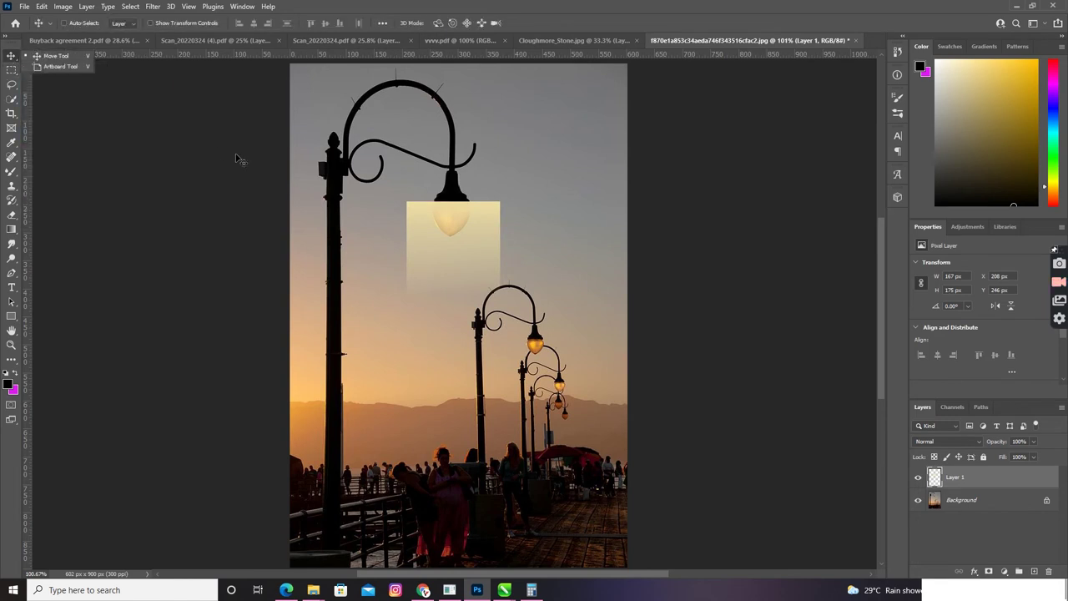
{"action": "key", "text": "ctrl+t"}
{"action": "right_click", "coordinate": [479, 222]}
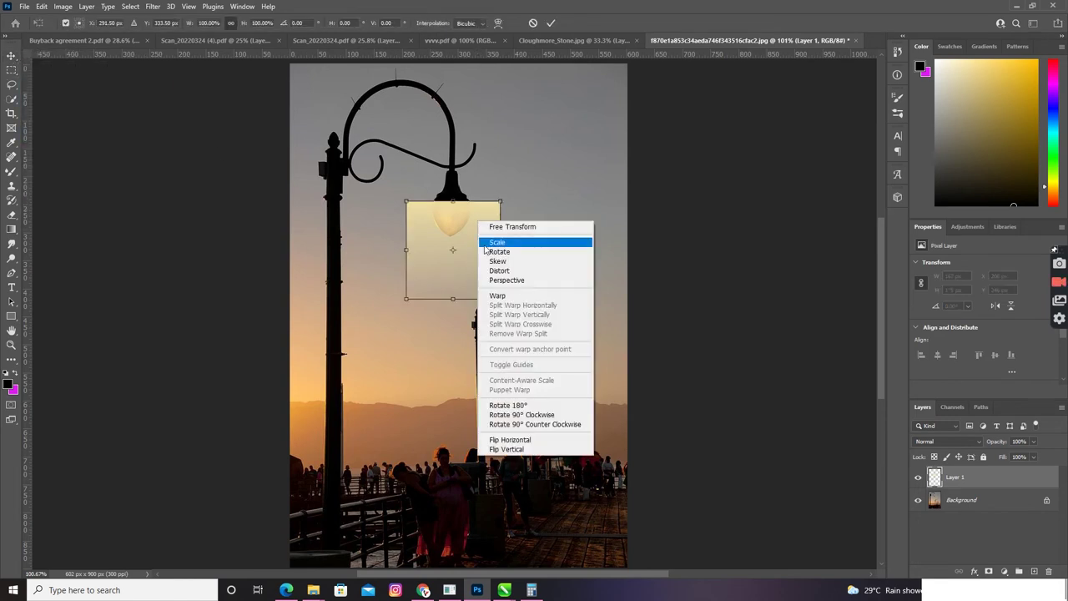
{"action": "left_click", "coordinate": [492, 281]}
{"action": "left_click_drag", "start_coordinate": [501, 203], "coordinate": [470, 206]}
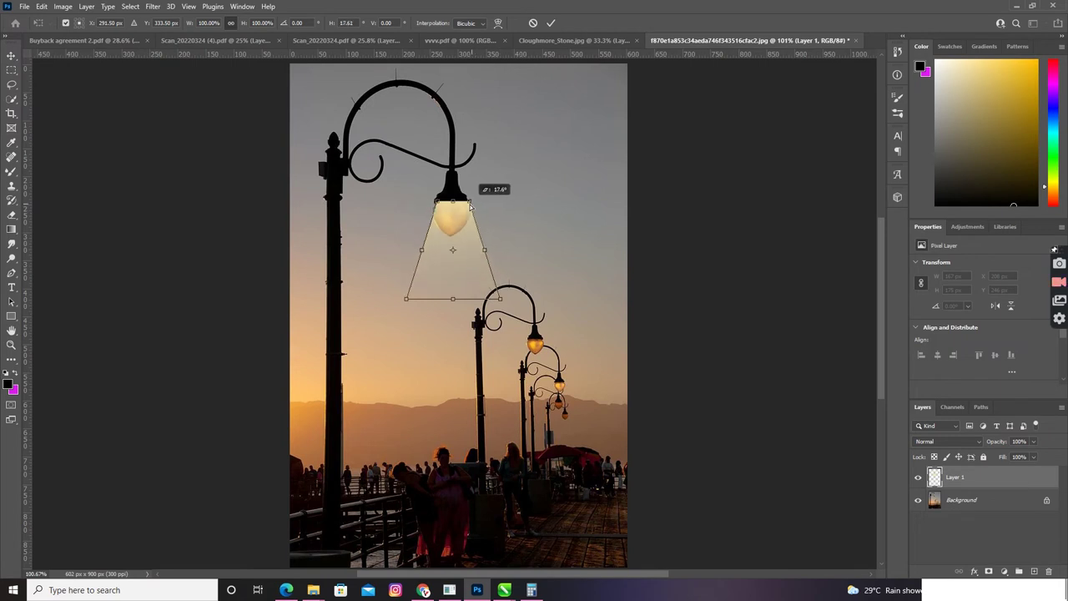
{"action": "left_click_drag", "start_coordinate": [471, 206], "coordinate": [477, 213]}
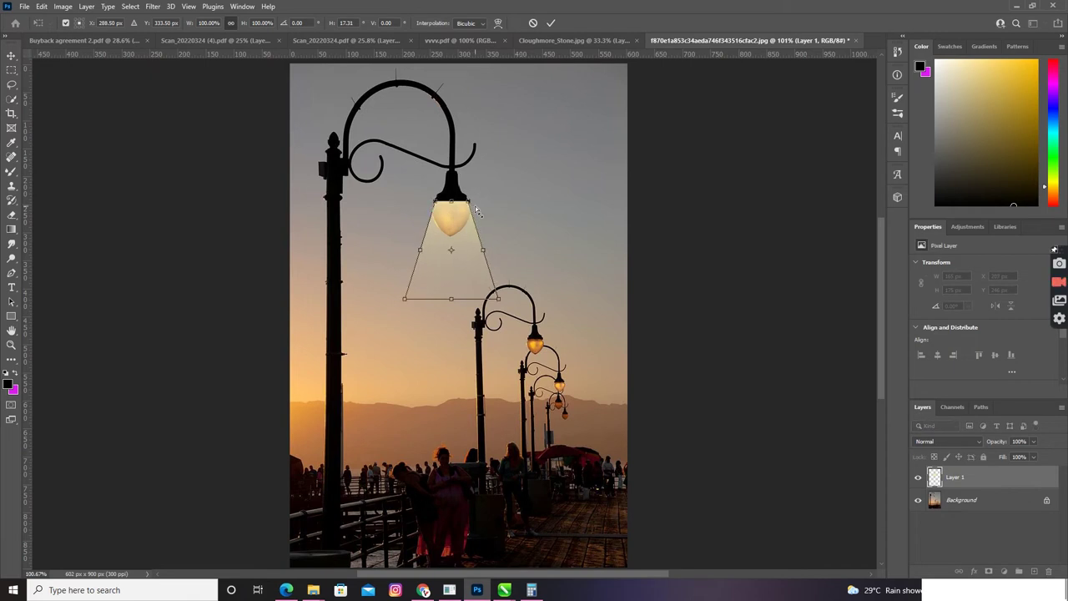
{"action": "key", "text": "Return"}
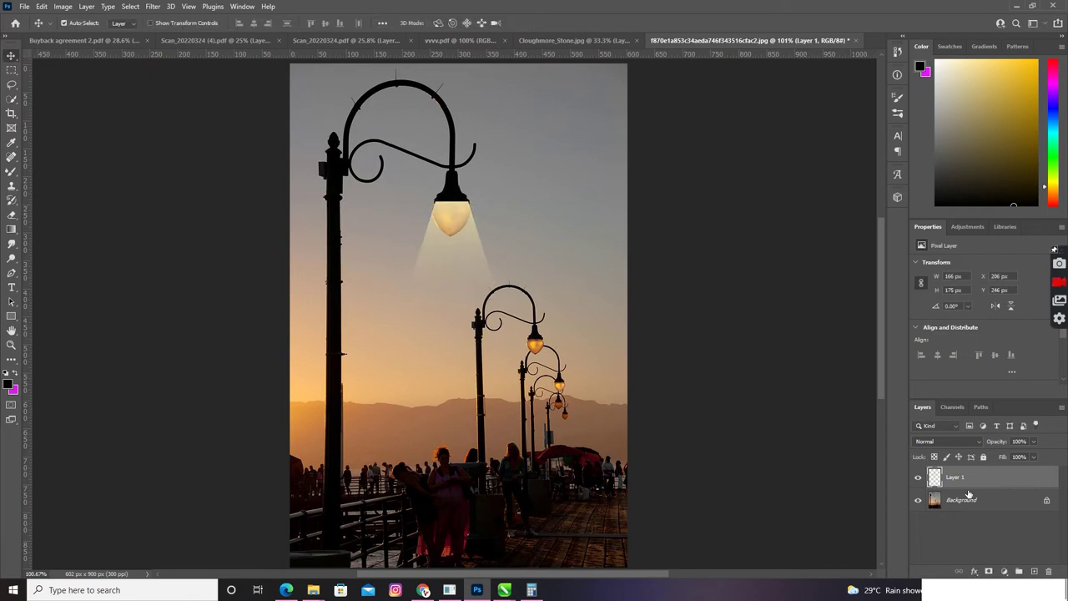
- Set Layer 1's blend mode to Overlay so the cone glows warmly
{"action": "left_click", "coordinate": [958, 442]}
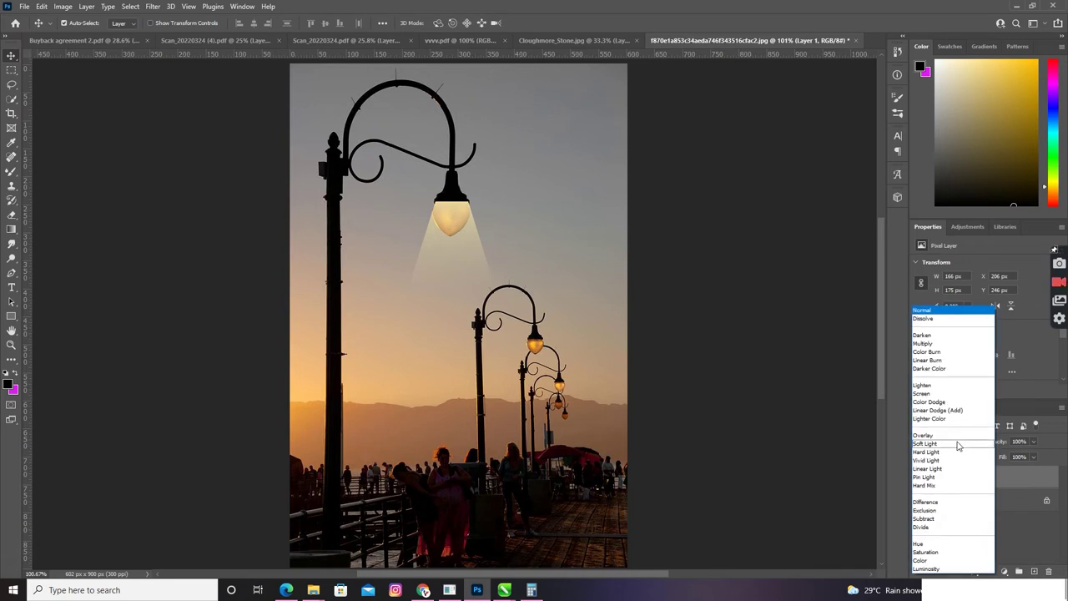
{"action": "left_click", "coordinate": [932, 436]}
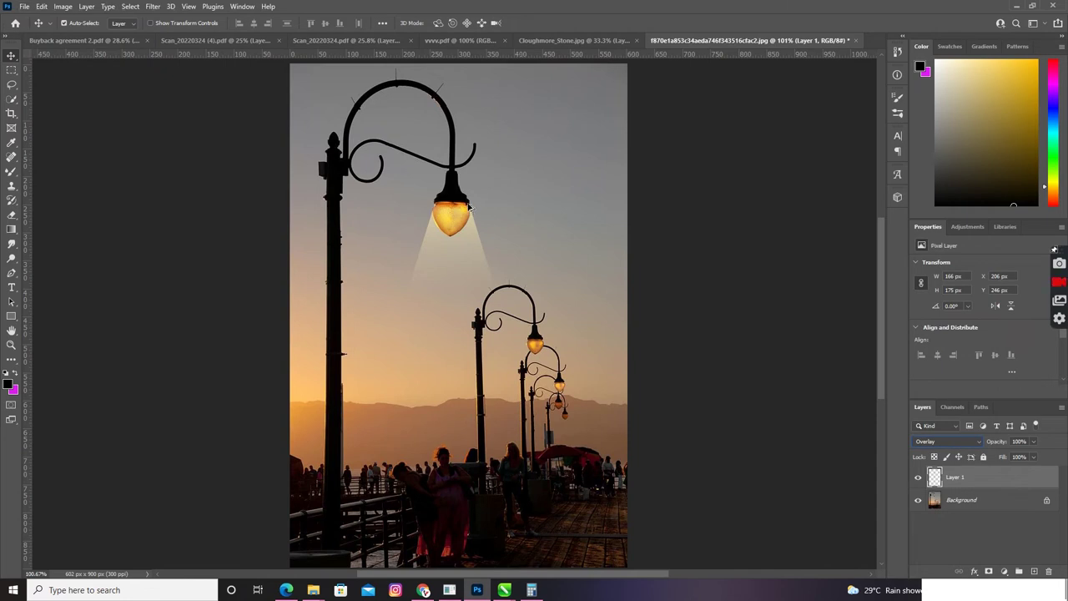
{"action": "key", "text": "ctrl+plus"}
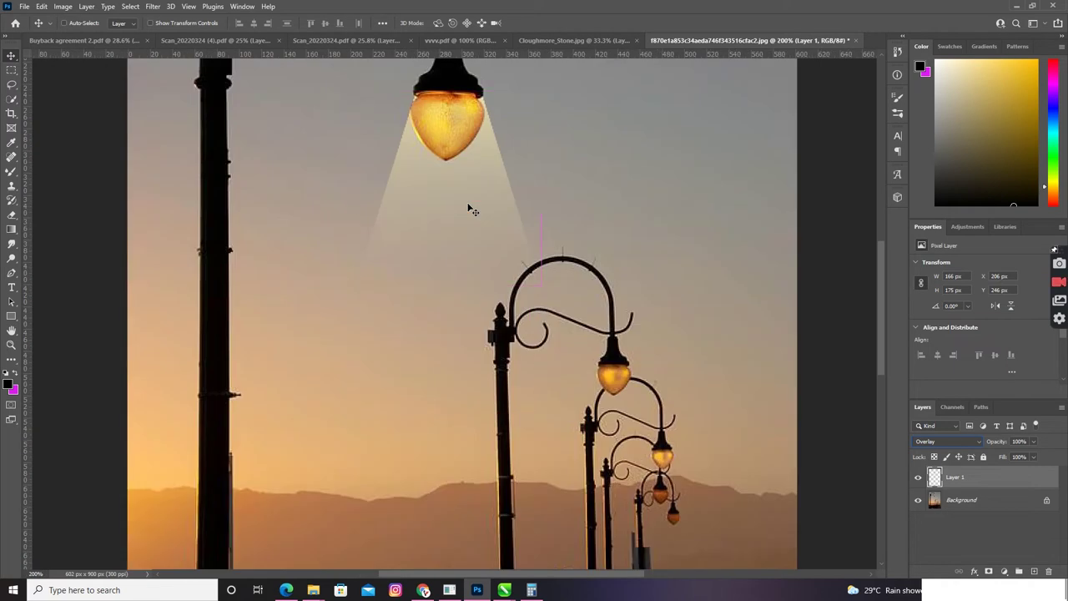
{"action": "scroll", "coordinate": [466, 107], "scroll_direction": "up", "scroll_amount": 2}
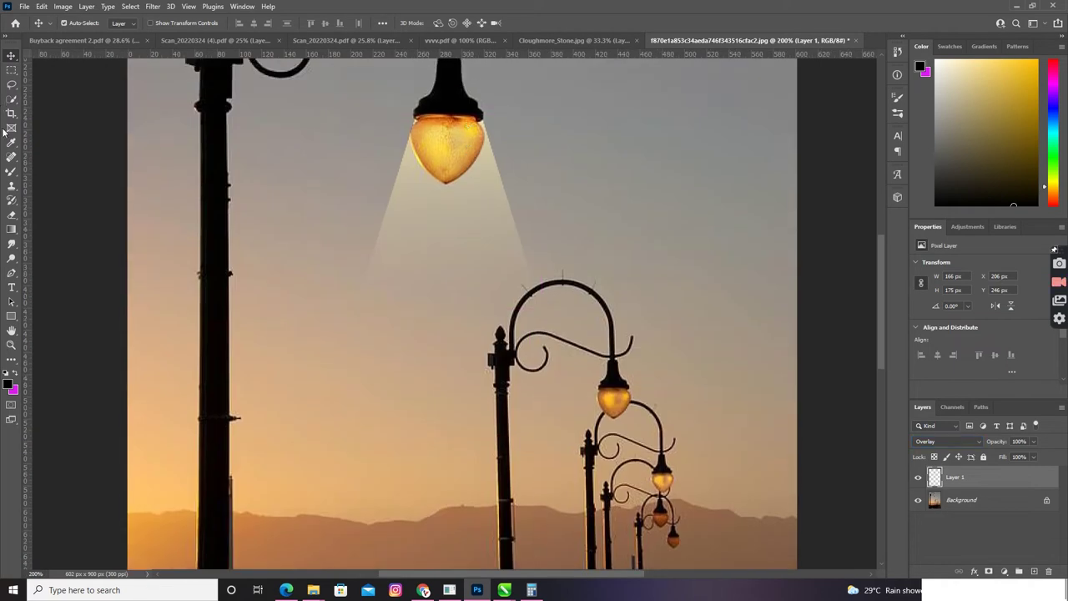
{"action": "left_click", "coordinate": [12, 216]}
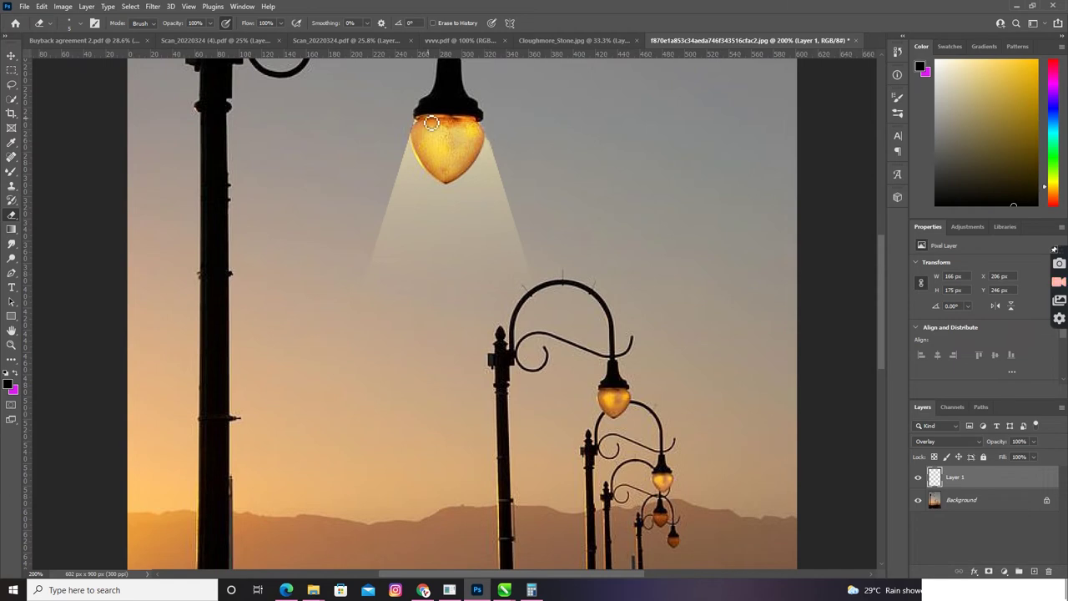
{"action": "left_click", "coordinate": [13, 58]}
{"action": "key", "text": "ctrl+0"}
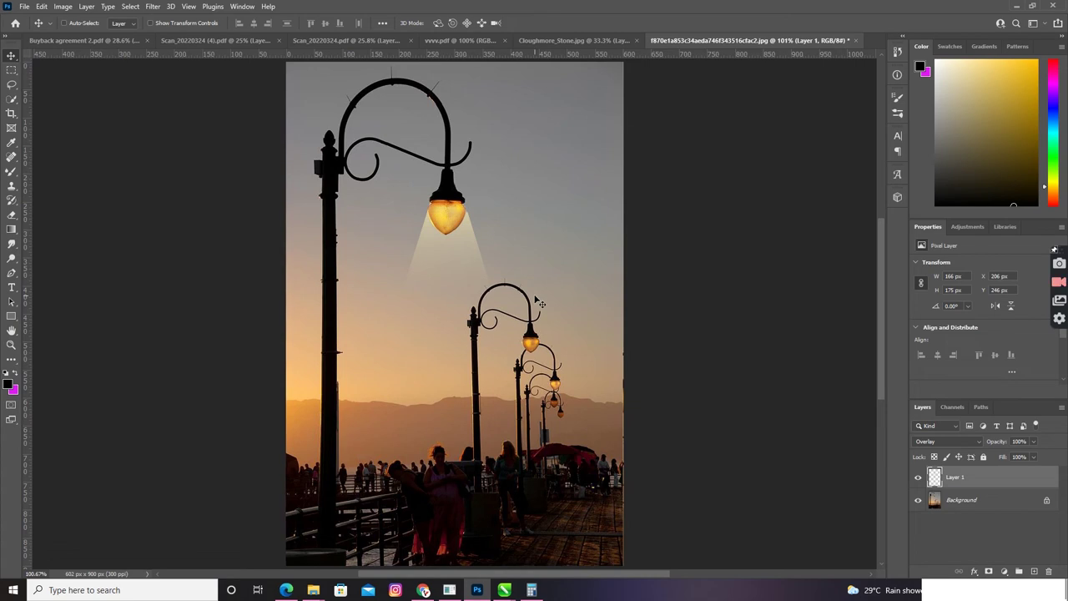
- Undo back to the flat pale gradient rectangle, deselect it, and start a free transform
{"action": "key", "text": "ctrl+z"}
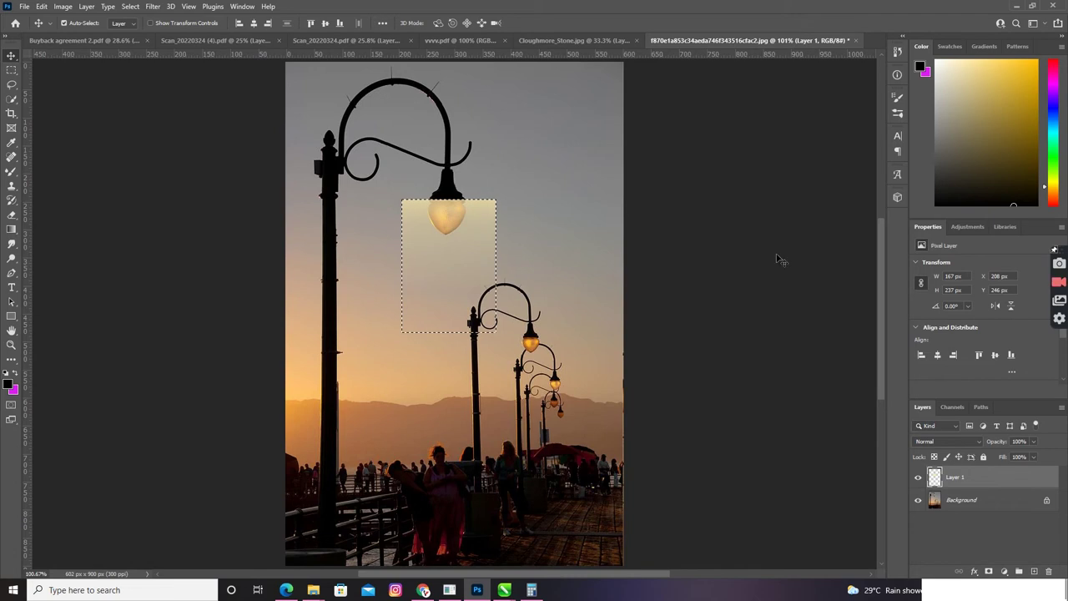
{"action": "left_click", "coordinate": [12, 70]}
{"action": "left_click", "coordinate": [97, 104]}
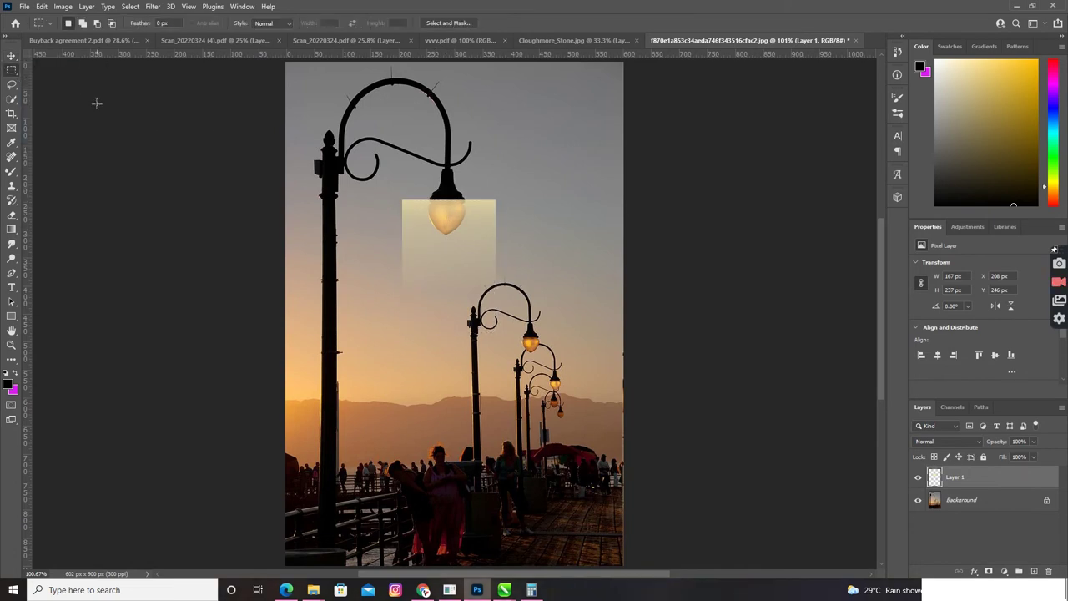
{"action": "left_click", "coordinate": [11, 55]}
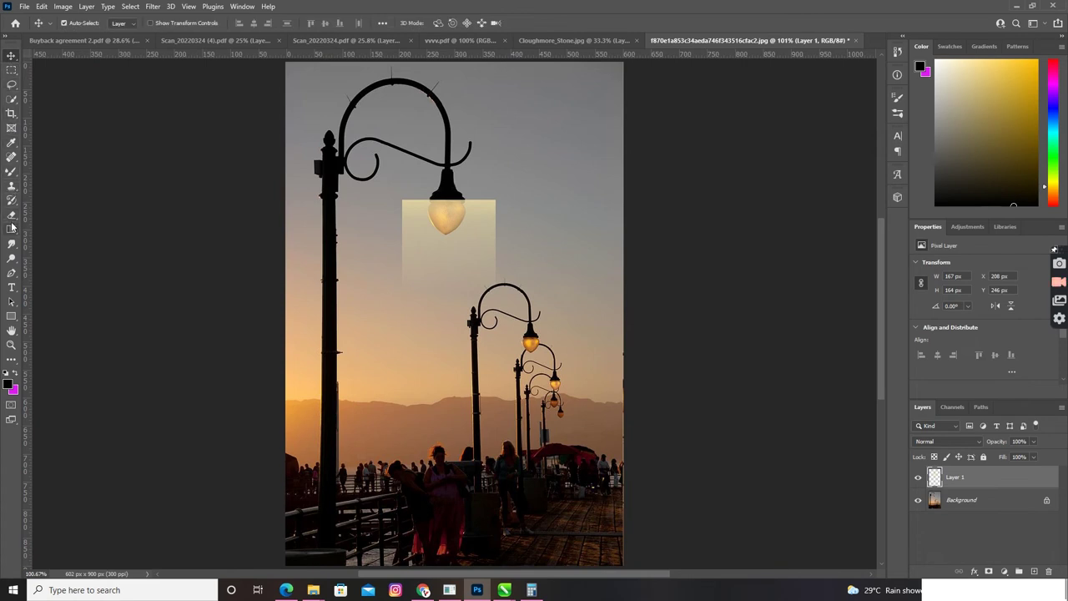
{"action": "key", "text": "ctrl+t"}
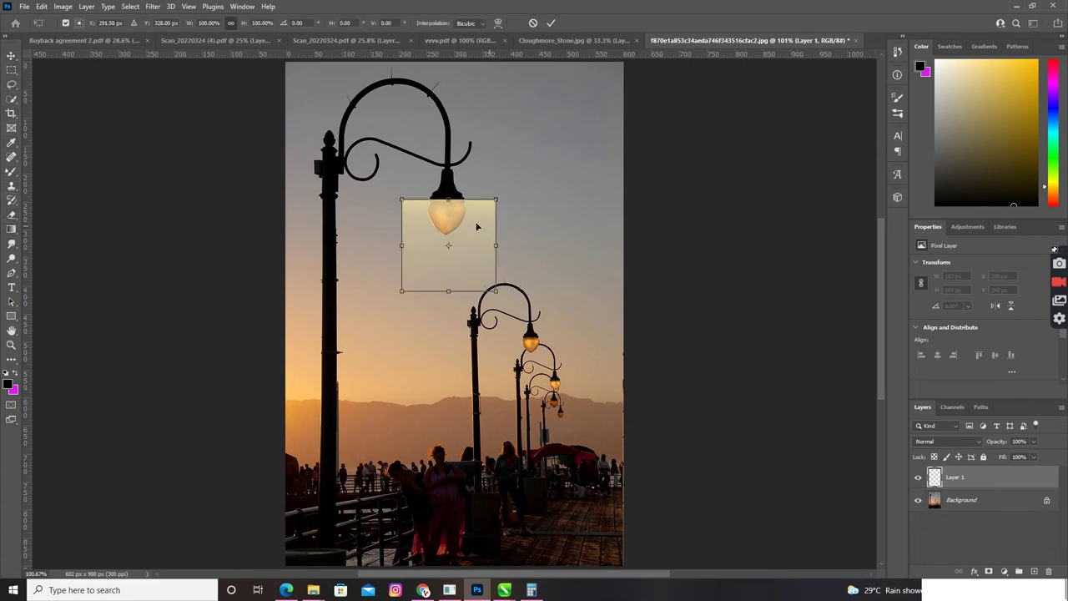
- Use Perspective to pull the rectangle's top corner inward, tapering it into a cone under the lamp
{"action": "right_click", "coordinate": [477, 226]}
{"action": "left_click", "coordinate": [484, 286]}
{"action": "scroll", "coordinate": [470, 216], "scroll_direction": "up", "scroll_amount": 2}
{"action": "scroll", "coordinate": [470, 216], "scroll_direction": "up", "scroll_amount": 2}
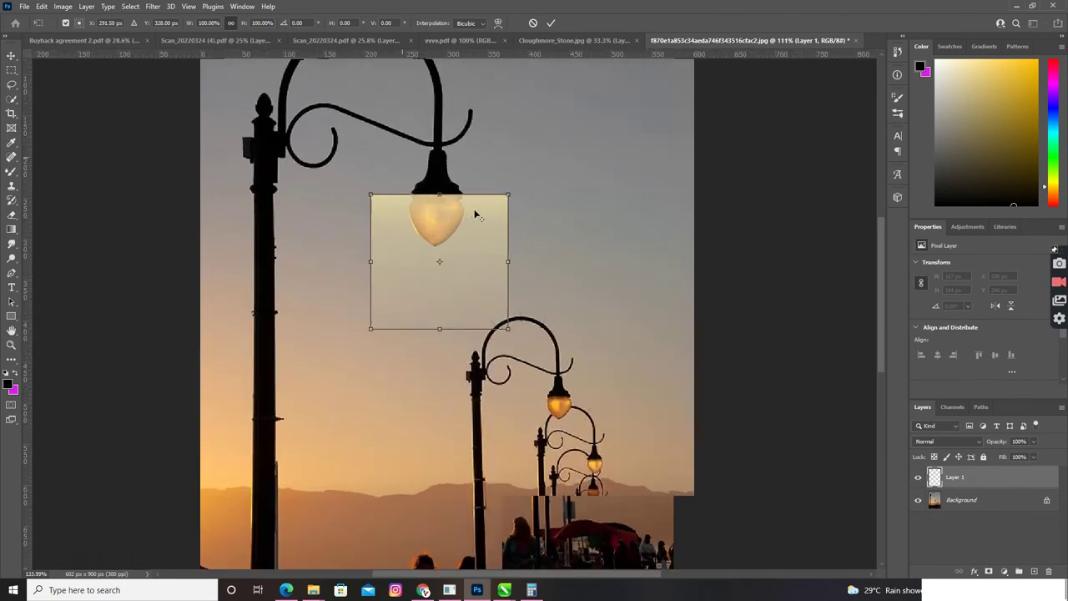
{"action": "scroll", "coordinate": [470, 216], "scroll_direction": "up", "scroll_amount": 2}
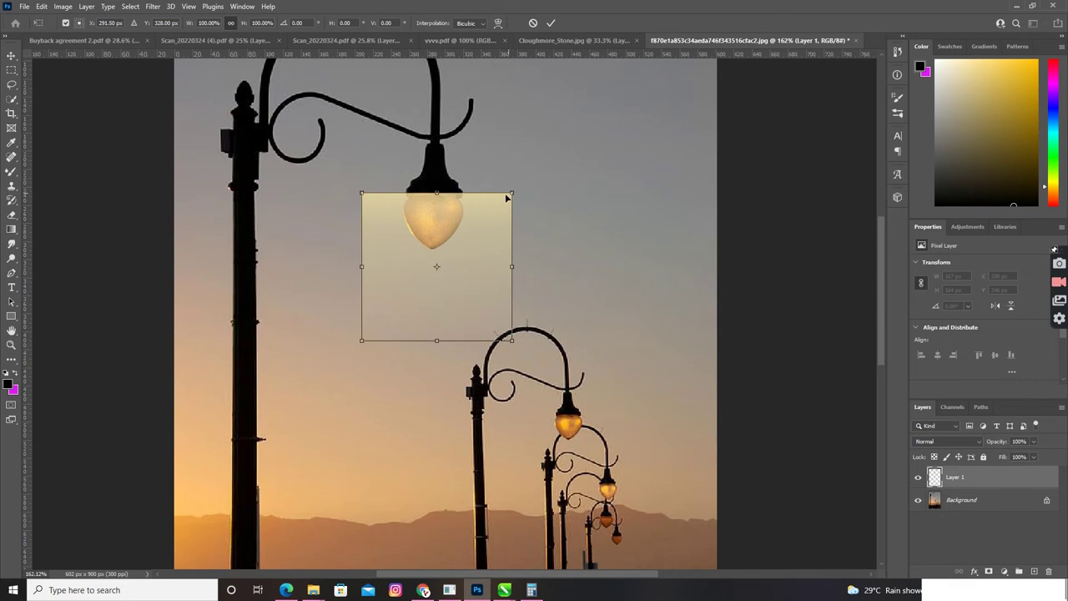
{"action": "left_click_drag", "start_coordinate": [512, 194], "coordinate": [467, 194]}
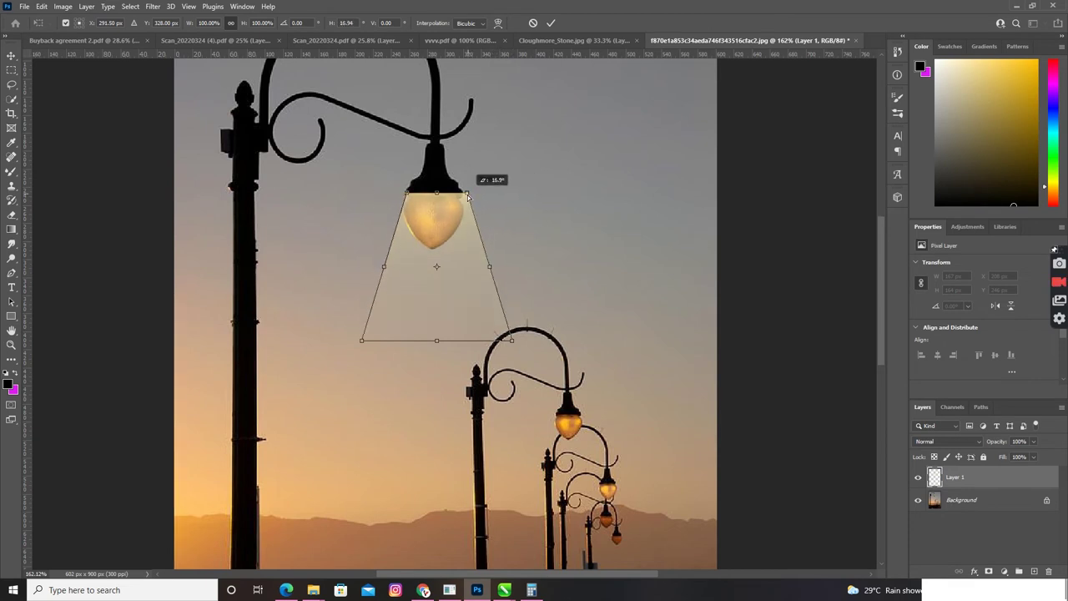
{"action": "left_click_drag", "start_coordinate": [468, 195], "coordinate": [468, 199]}
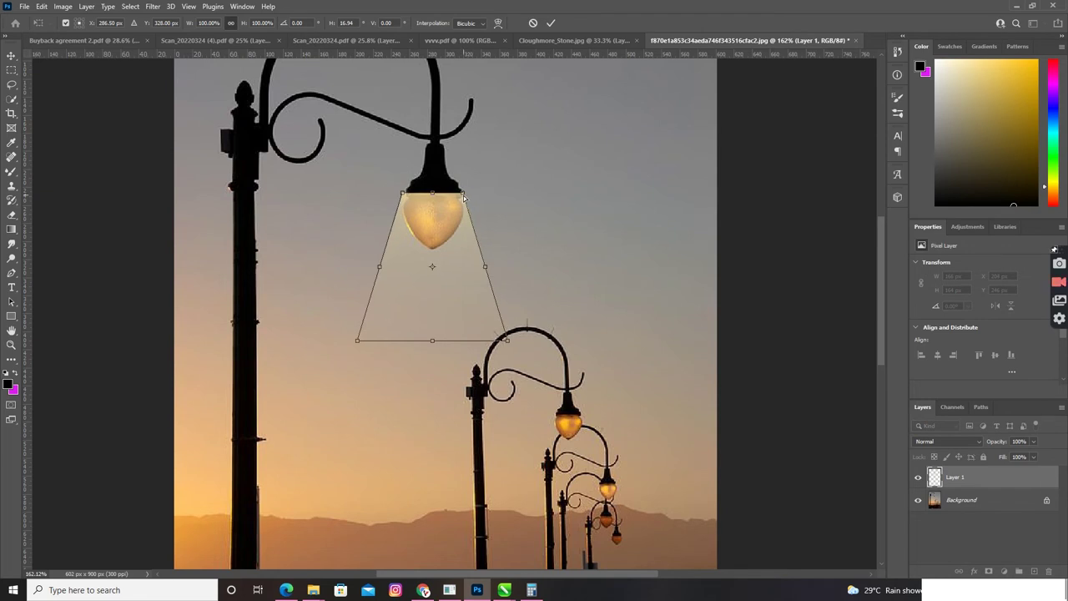
{"action": "key", "text": "Down"}
{"action": "key", "text": "Down"}
{"action": "key", "text": "Down"}
{"action": "key", "text": "Down"}
{"action": "key", "text": "Down"}
{"action": "key", "text": "Down"}
{"action": "key", "text": "Down"}
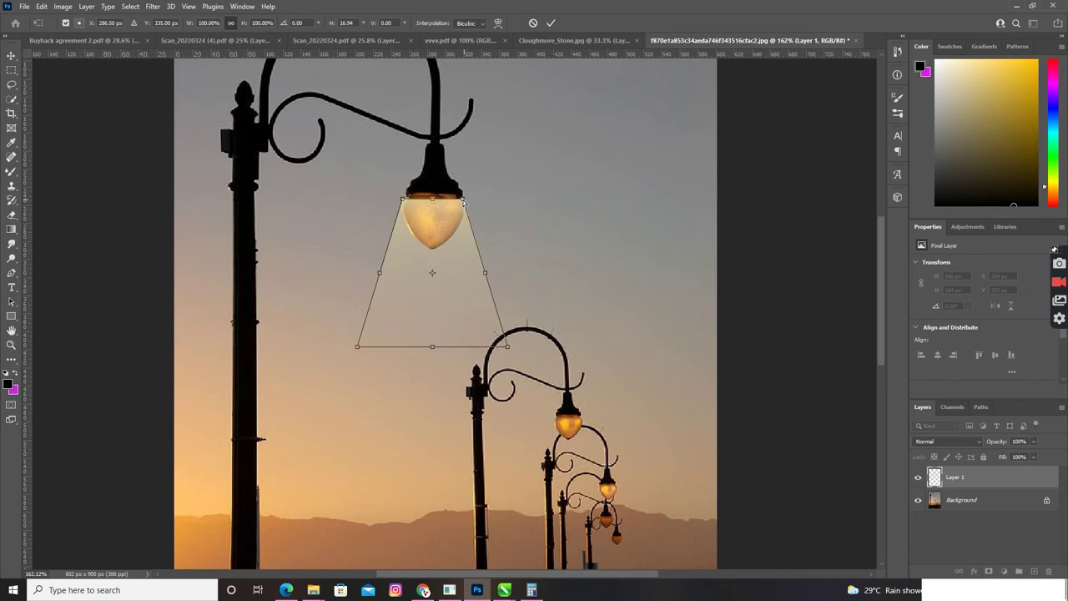
- Commit the cone, switch Layer 1 to Color Dodge blending, and fit the whole photo on screen
{"action": "key", "text": "Return"}
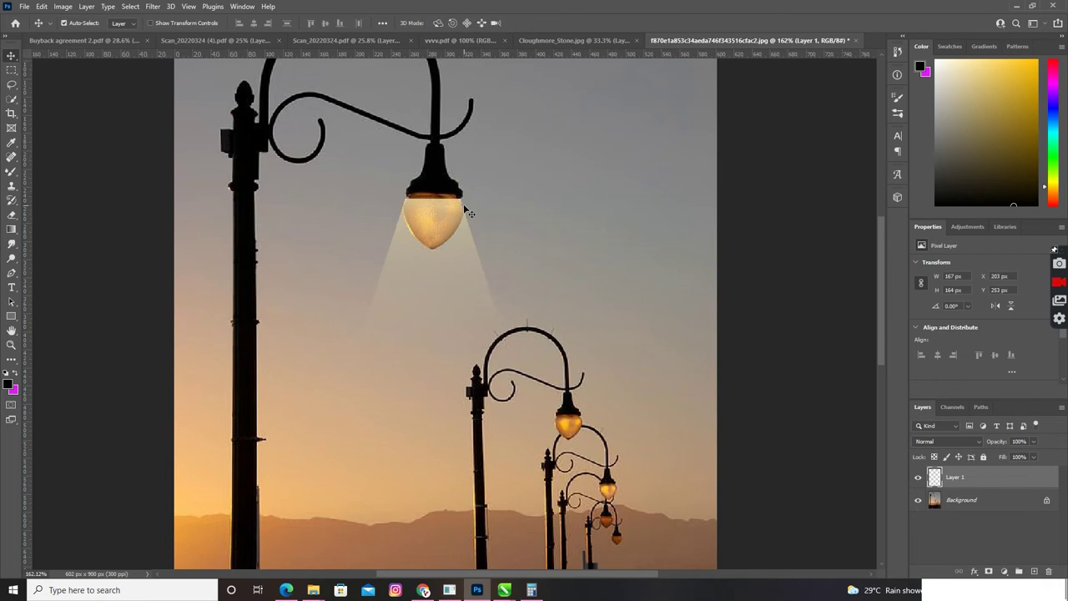
{"action": "left_click", "coordinate": [955, 441]}
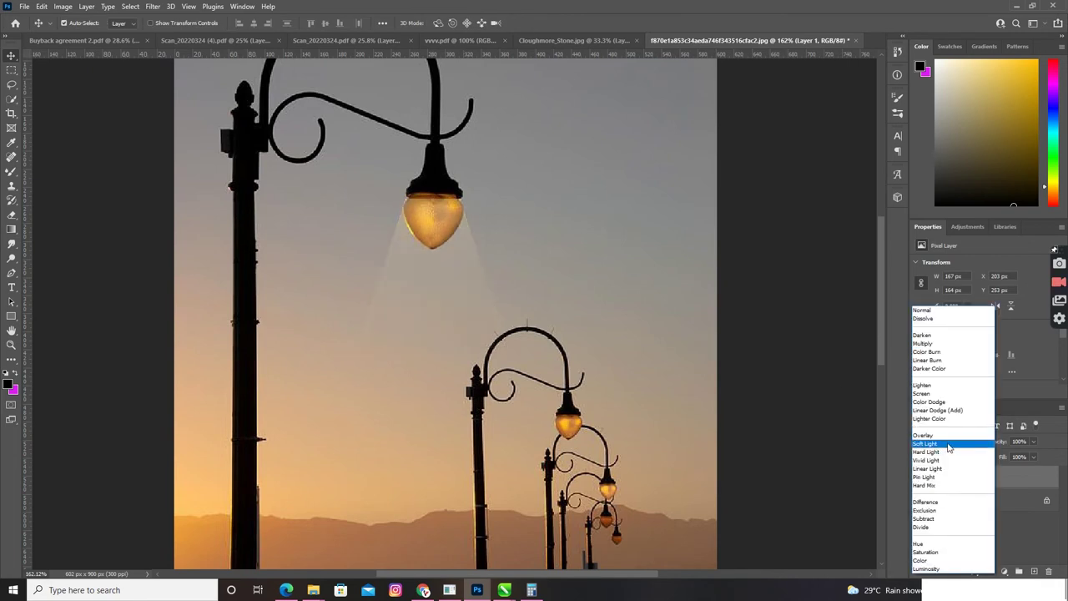
{"action": "left_click", "coordinate": [936, 436]}
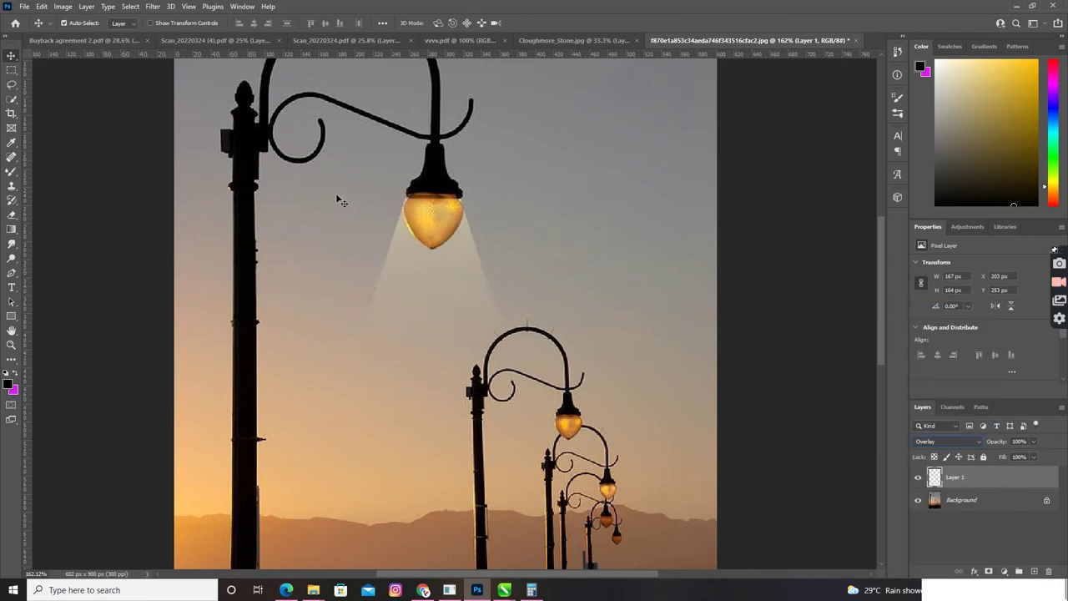
{"action": "key", "text": "Up"}
{"action": "key", "text": "Up"}
{"action": "key", "text": "Up"}
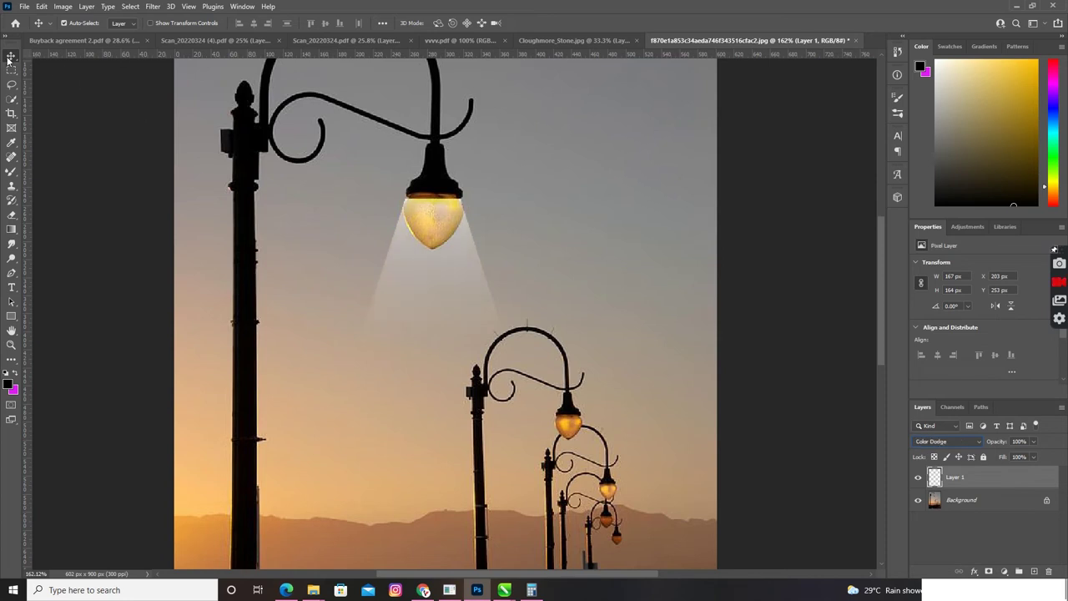
{"action": "key", "text": "ctrl+0"}
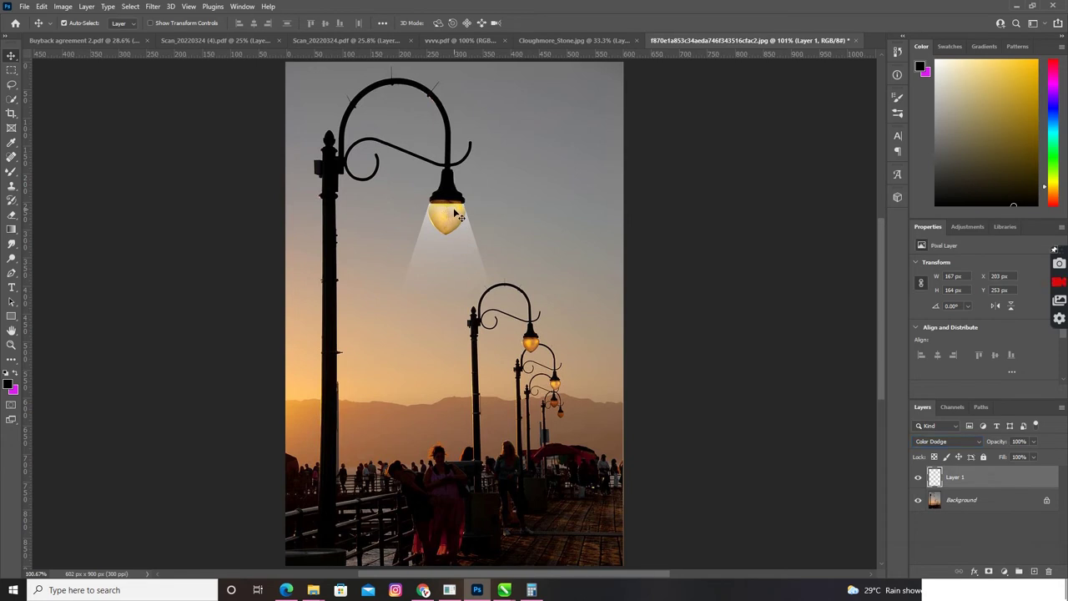
- Free-transform the light cone, enlarging it slightly and narrowing it from both sides
{"action": "key", "text": "ctrl+t"}
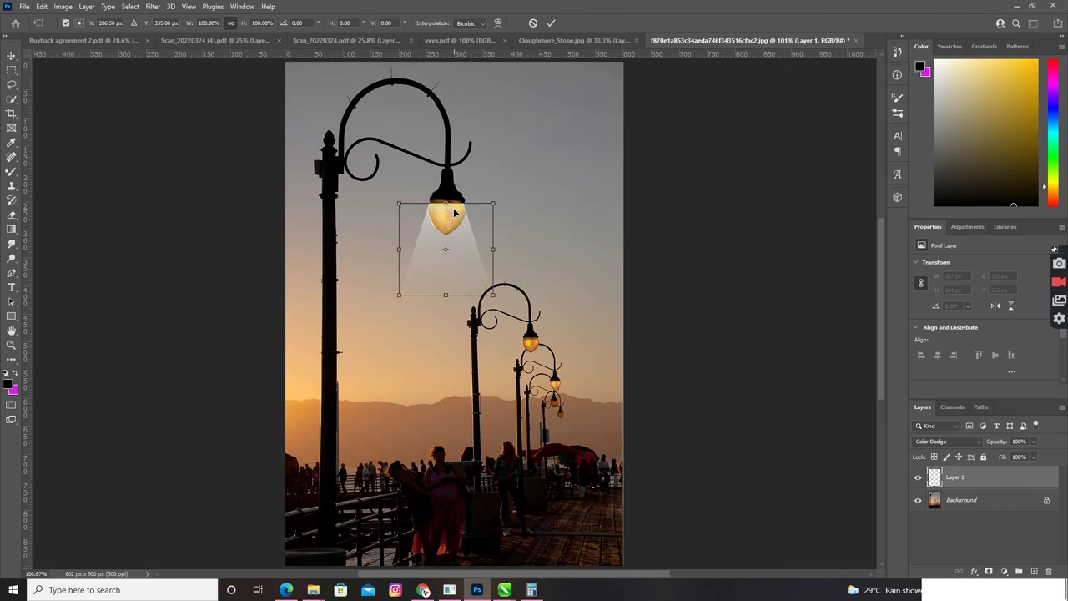
{"action": "scroll", "coordinate": [444, 206], "scroll_direction": "up", "scroll_amount": 1}
{"action": "scroll", "coordinate": [445, 206], "scroll_direction": "up", "scroll_amount": 1}
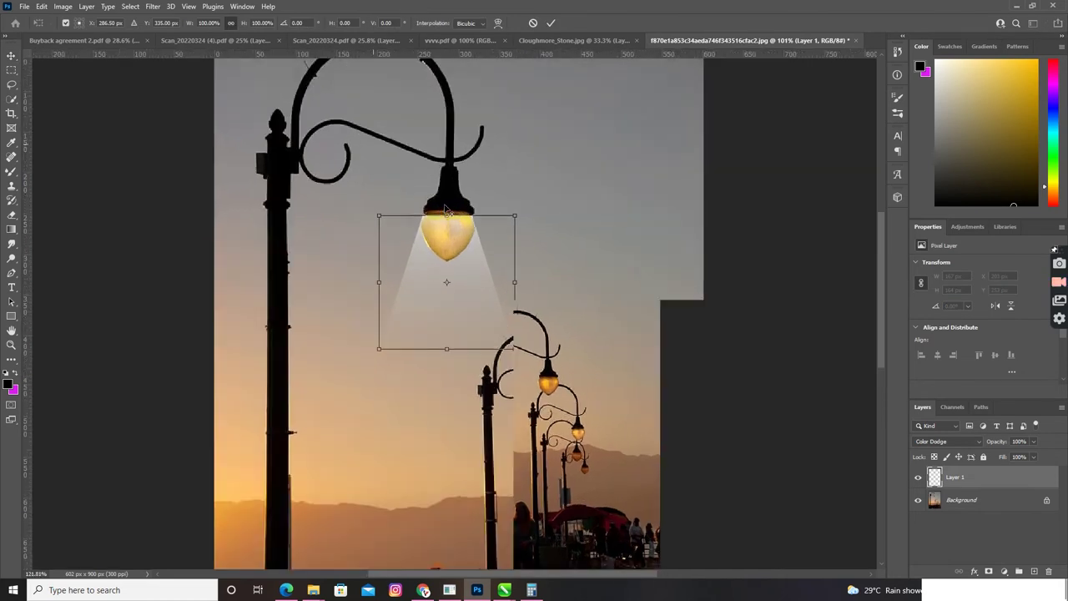
{"action": "scroll", "coordinate": [444, 207], "scroll_direction": "up", "scroll_amount": 1}
{"action": "scroll", "coordinate": [444, 209], "scroll_direction": "up", "scroll_amount": 1}
{"action": "scroll", "coordinate": [445, 209], "scroll_direction": "up", "scroll_amount": 2}
{"action": "scroll", "coordinate": [448, 222], "scroll_direction": "up", "scroll_amount": 1}
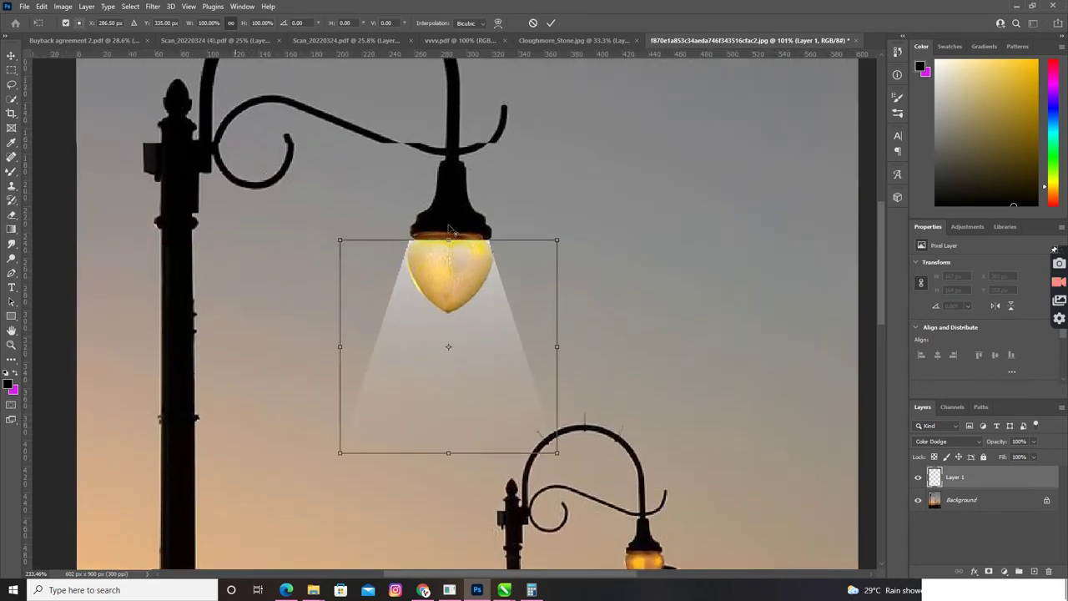
{"action": "scroll", "coordinate": [447, 250], "scroll_direction": "up", "scroll_amount": 1}
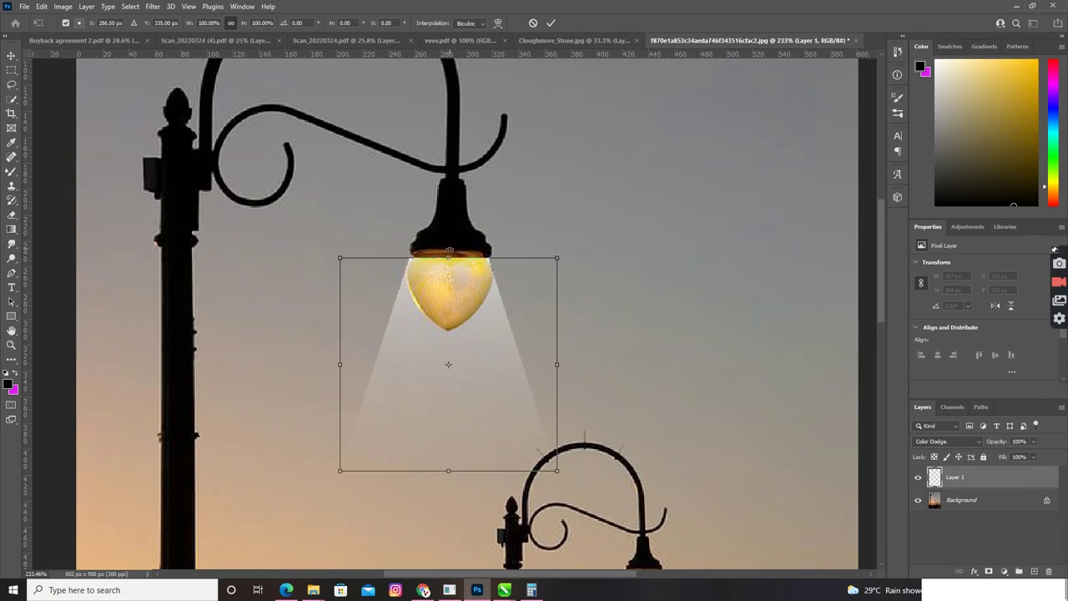
{"action": "left_click_drag", "start_coordinate": [449, 258], "coordinate": [450, 248]}
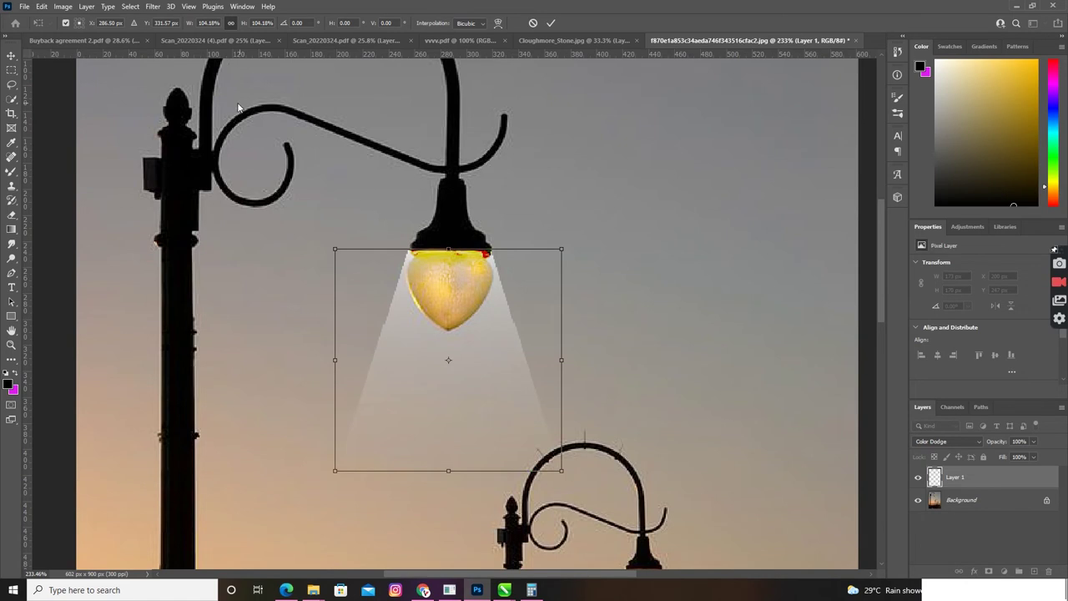
{"action": "left_click_drag", "start_coordinate": [333, 362], "coordinate": [340, 361]}
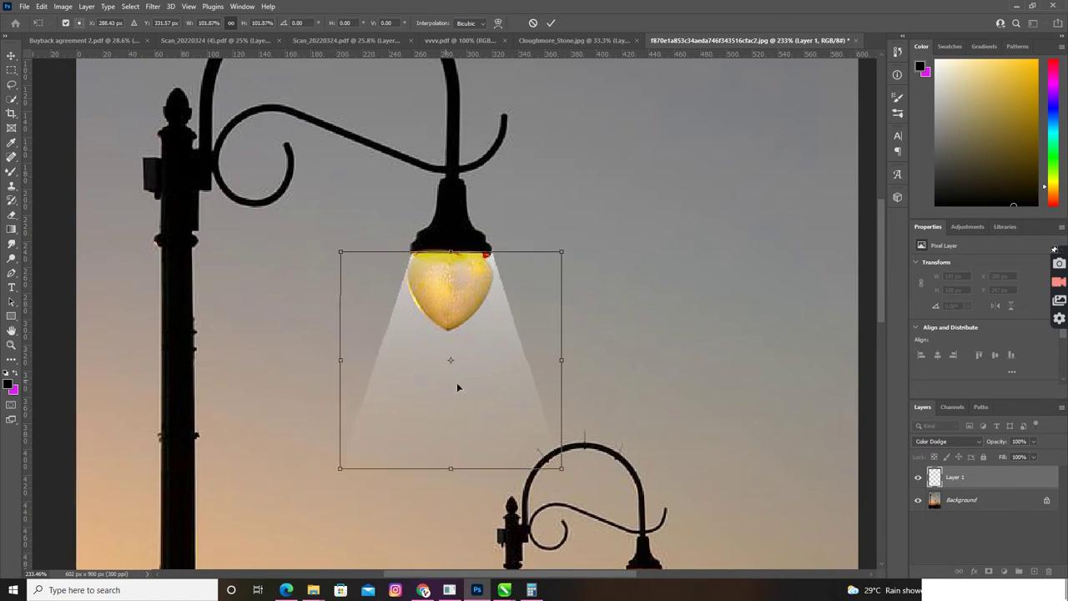
{"action": "left_click_drag", "start_coordinate": [563, 361], "coordinate": [554, 351]}
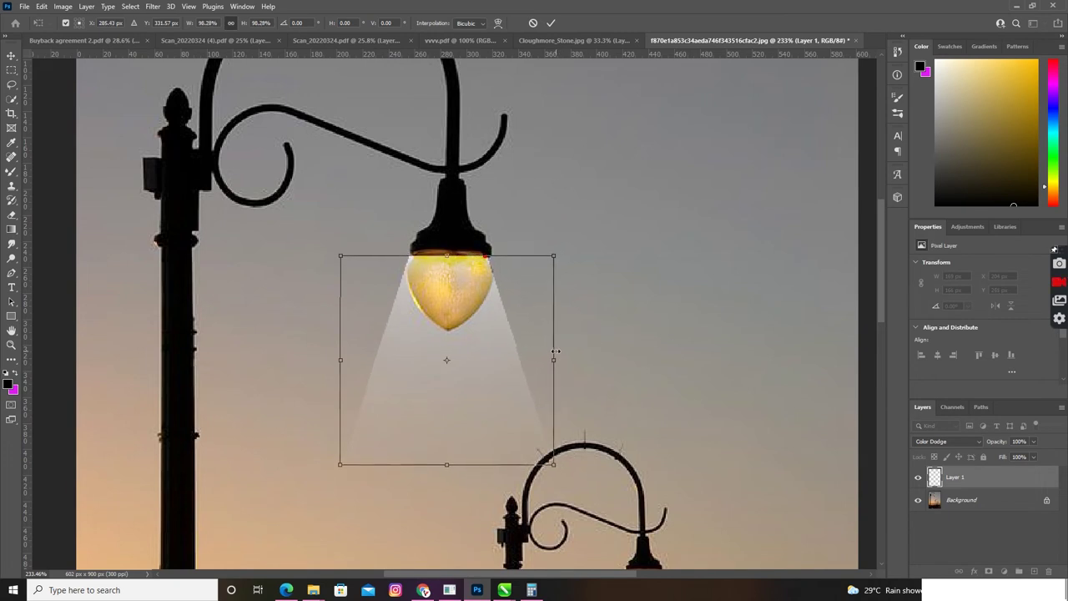
- Nudge the cone snugly under the bulb and commit it at about 92.64% scale
{"action": "key", "text": "Up"}
{"action": "key", "text": "Up"}
{"action": "key", "text": "Up"}
{"action": "key", "text": "Up"}
{"action": "key", "text": "Up"}
{"action": "key", "text": "Right"}
{"action": "key", "text": "Right"}
{"action": "key", "text": "Up"}
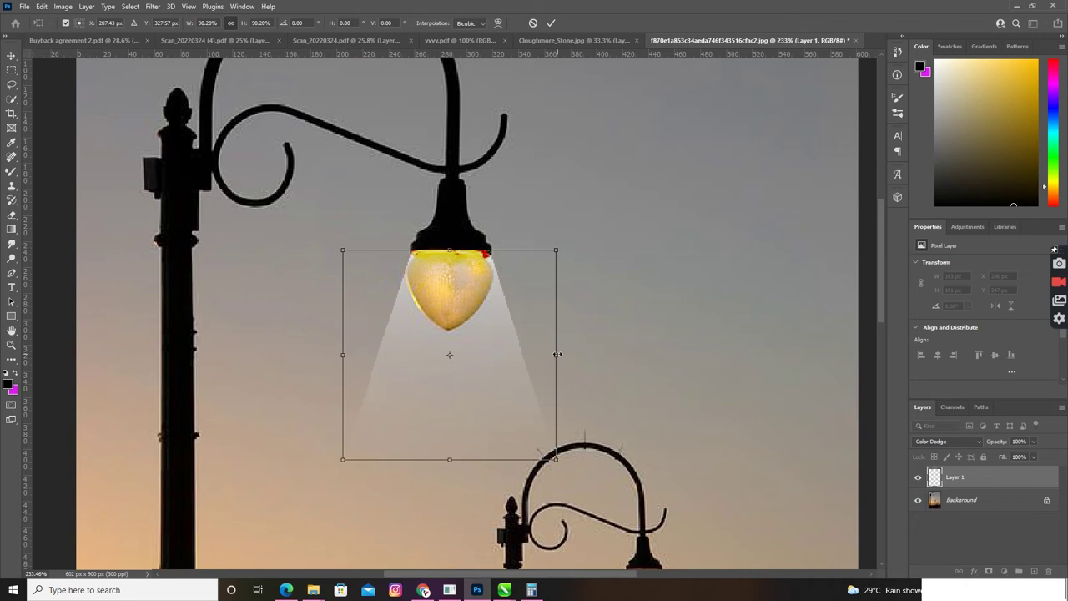
{"action": "left_click_drag", "start_coordinate": [556, 354], "coordinate": [551, 352]}
{"action": "key", "text": "Up"}
{"action": "key", "text": "Up"}
{"action": "key", "text": "Left"}
{"action": "key", "text": "Left"}
{"action": "key", "text": "Right"}
{"action": "key", "text": "Right"}
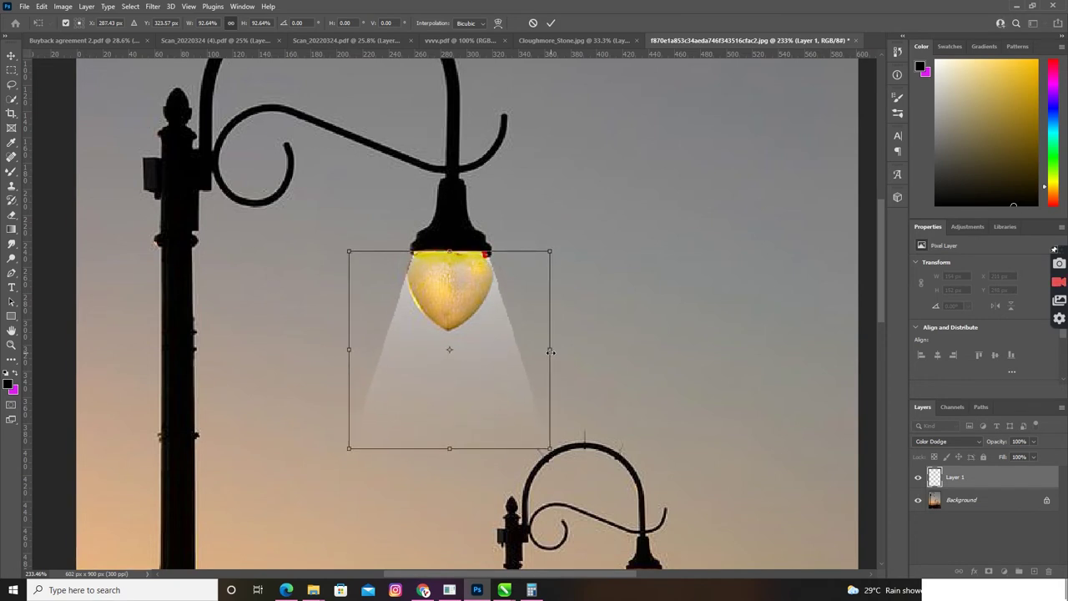
{"action": "key", "text": "Return"}
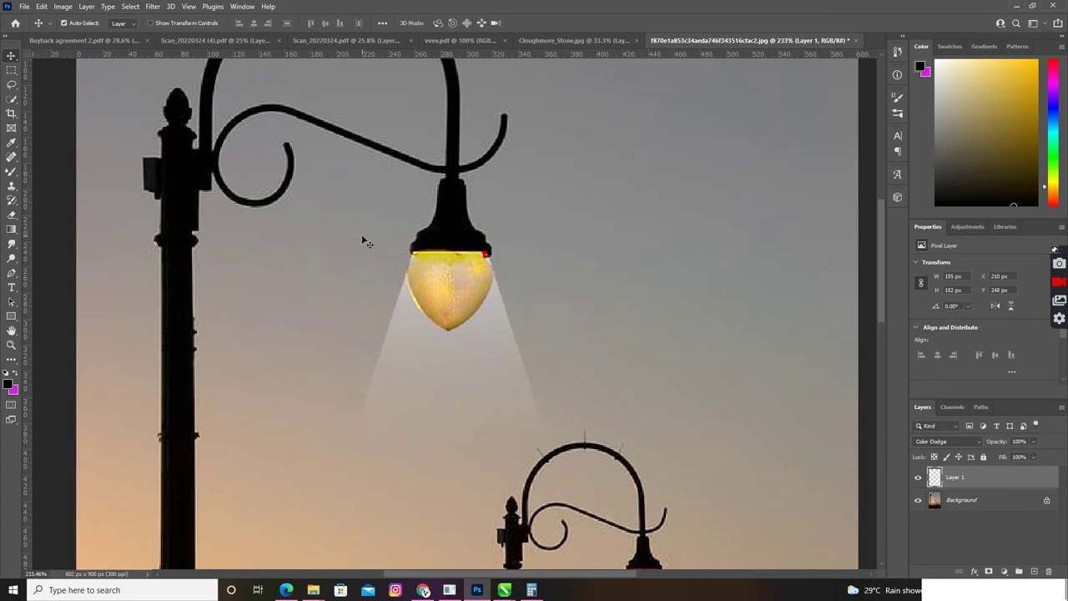
{"action": "key", "text": "ctrl+0"}
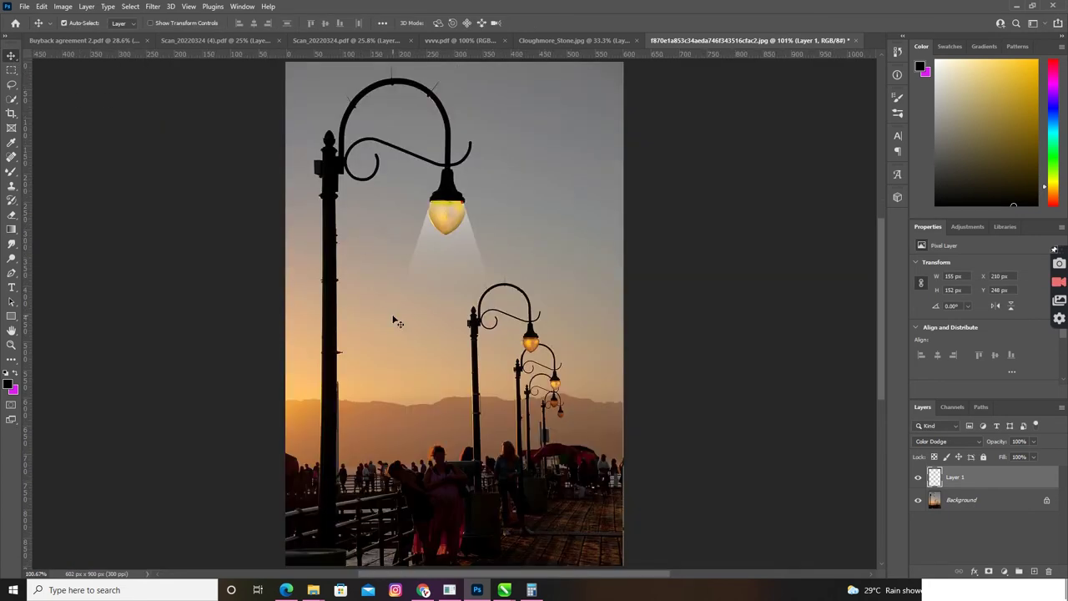
{"action": "left_click", "coordinate": [448, 268]}
{"action": "left_click", "coordinate": [72, 7]}
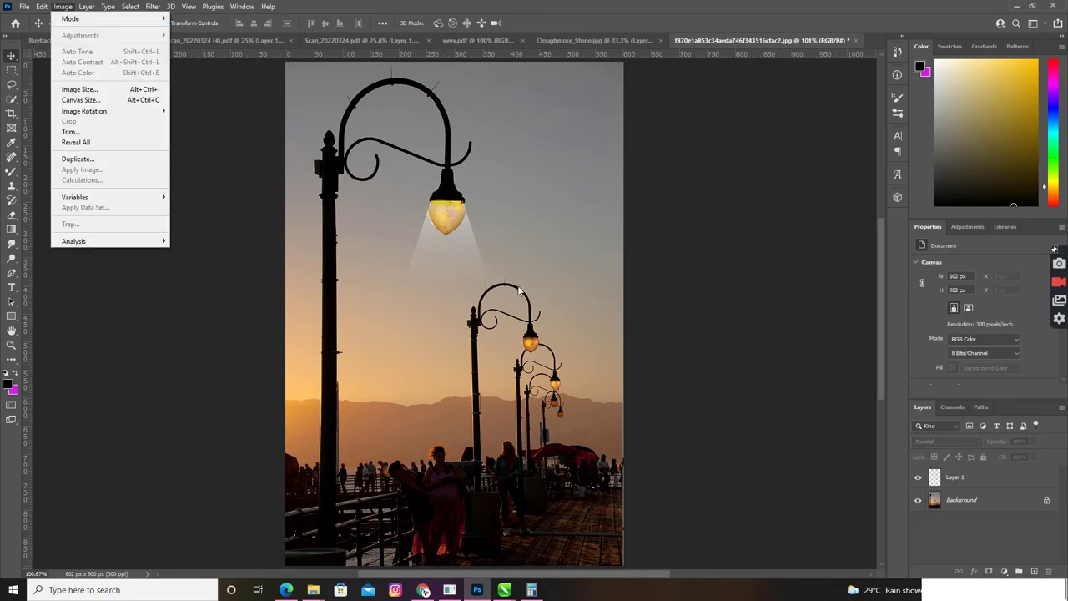
- Raise the light-cone layer's Brightness to 21 in Brightness/Contrast
{"action": "left_click", "coordinate": [1002, 480]}
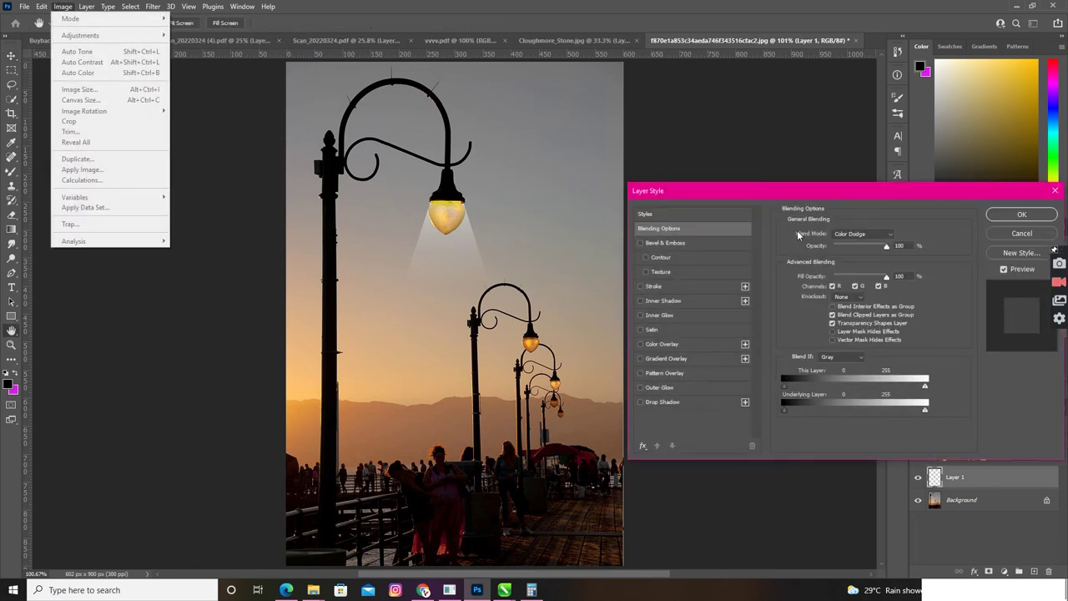
{"action": "left_click", "coordinate": [1035, 233]}
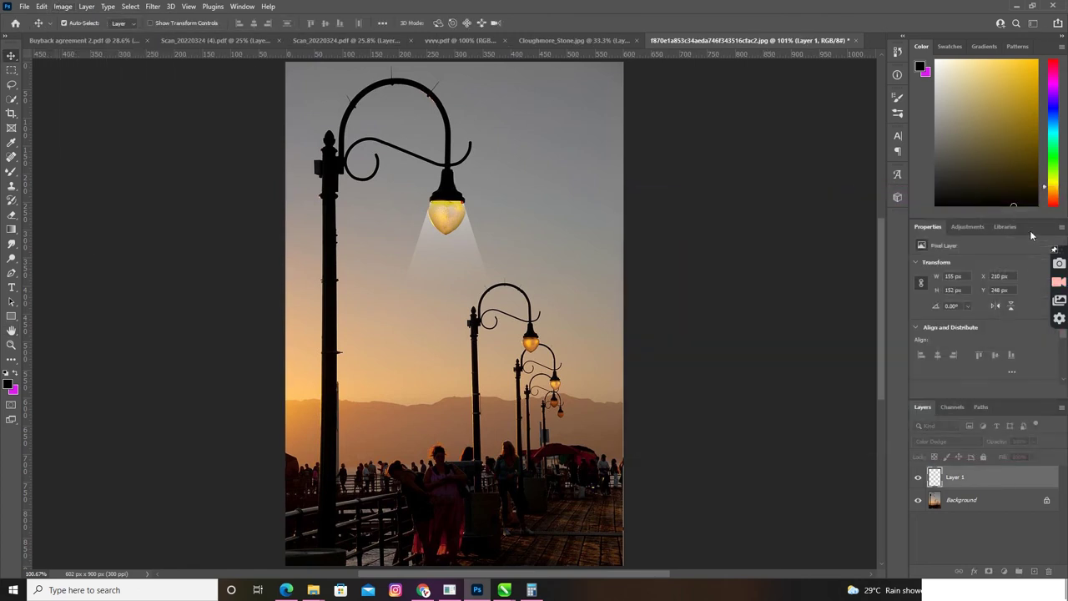
{"action": "left_click", "coordinate": [63, 6]}
{"action": "mouse_move", "coordinate": [80, 35]}
{"action": "left_click", "coordinate": [208, 35]}
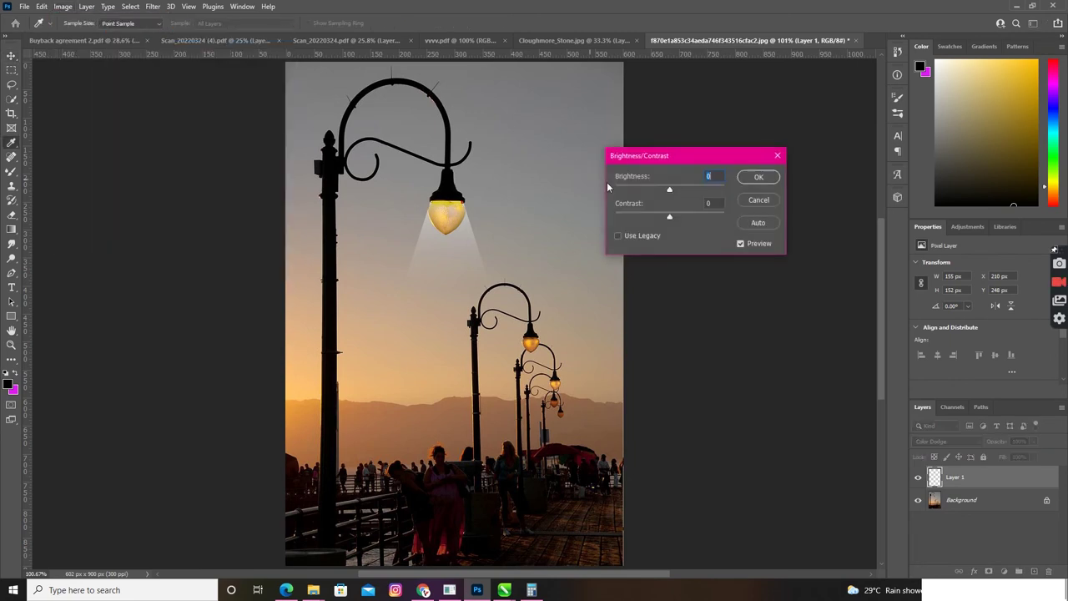
{"action": "mouse_move", "coordinate": [668, 192]}
{"action": "left_mouse_down"}
{"action": "mouse_move", "coordinate": [686, 192]}
{"action": "mouse_move", "coordinate": [683, 218]}
{"action": "mouse_move", "coordinate": [701, 218]}
{"action": "left_mouse_up"}
{"action": "left_click", "coordinate": [758, 177]}
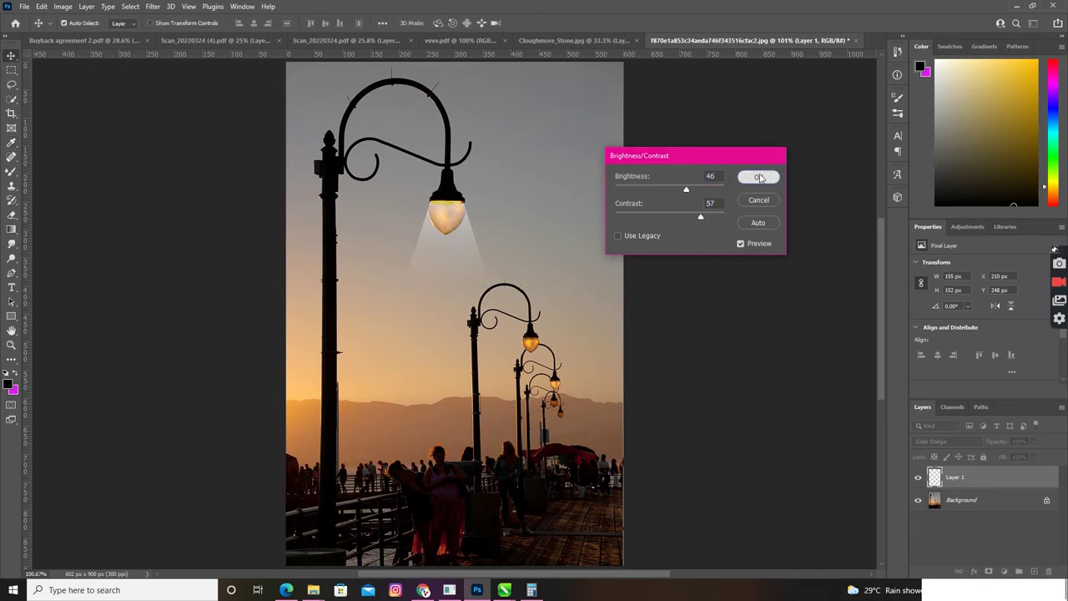
- Apply Levels to the light-cone layer: midtone 0.70, output levels 53 to 152
{"action": "left_click", "coordinate": [63, 6]}
{"action": "mouse_move", "coordinate": [80, 35]}
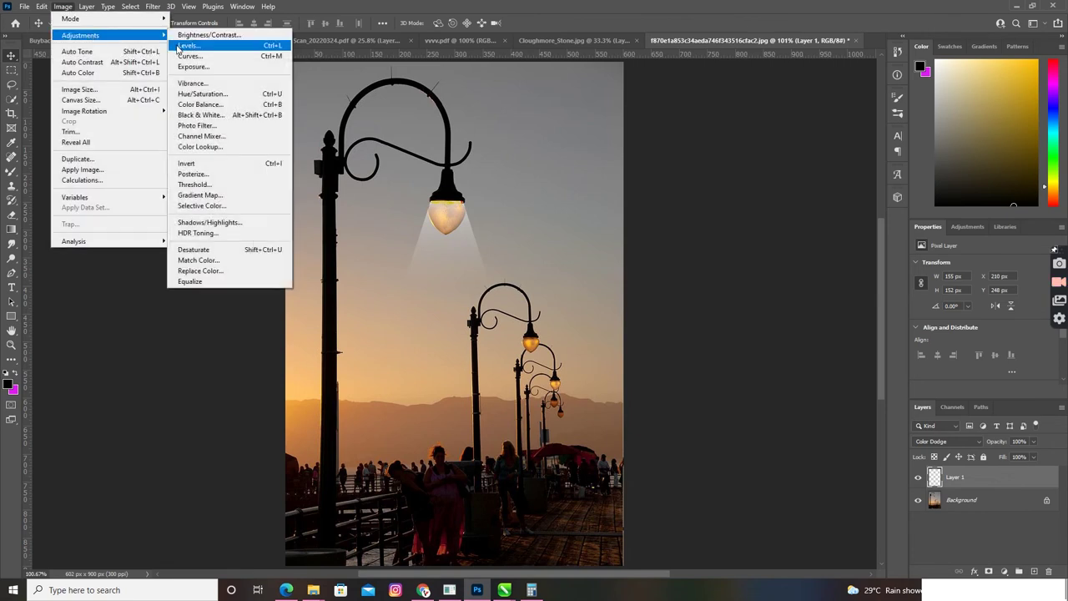
{"action": "left_click", "coordinate": [188, 45]}
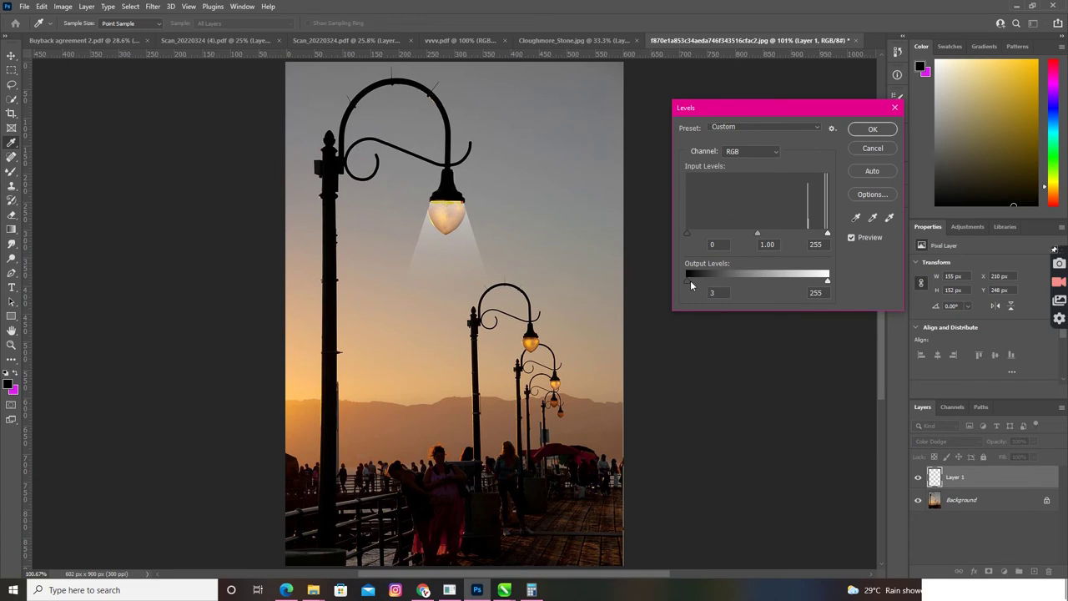
{"action": "left_click_drag", "start_coordinate": [688, 282], "coordinate": [716, 284]}
{"action": "left_click_drag", "start_coordinate": [760, 235], "coordinate": [772, 233]}
{"action": "left_click_drag", "start_coordinate": [829, 282], "coordinate": [770, 284]}
{"action": "left_click", "coordinate": [851, 238]}
{"action": "left_click", "coordinate": [851, 238]}
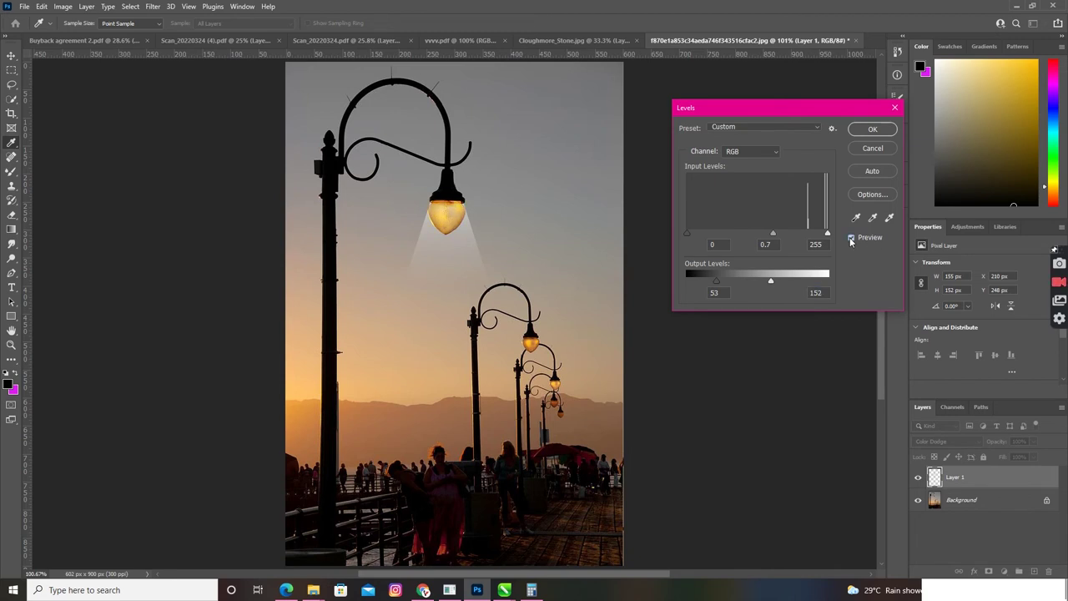
{"action": "left_click", "coordinate": [873, 129]}
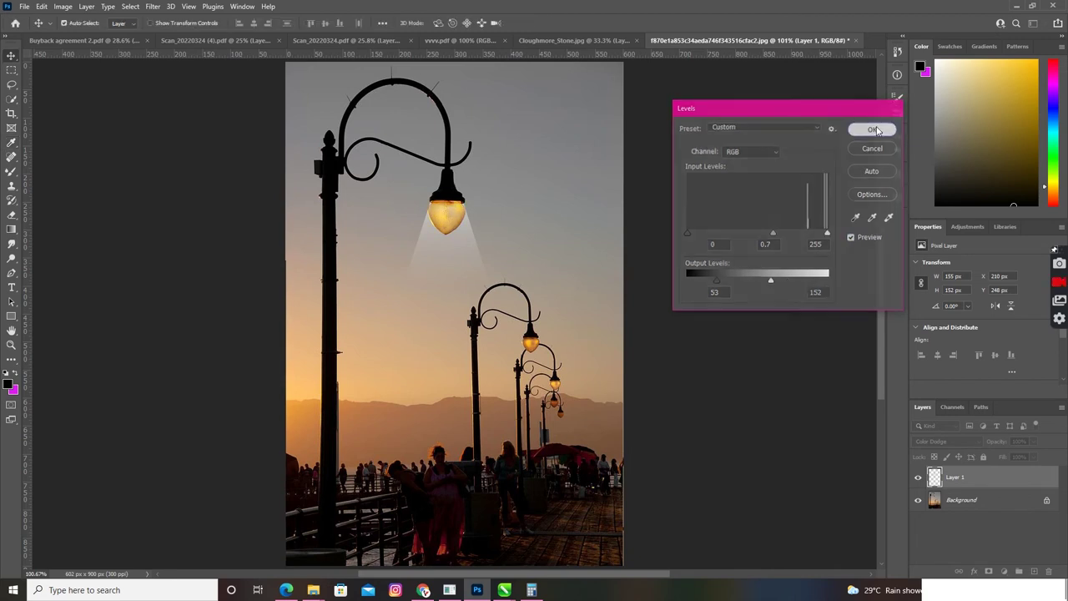
{"action": "left_click", "coordinate": [67, 8]}
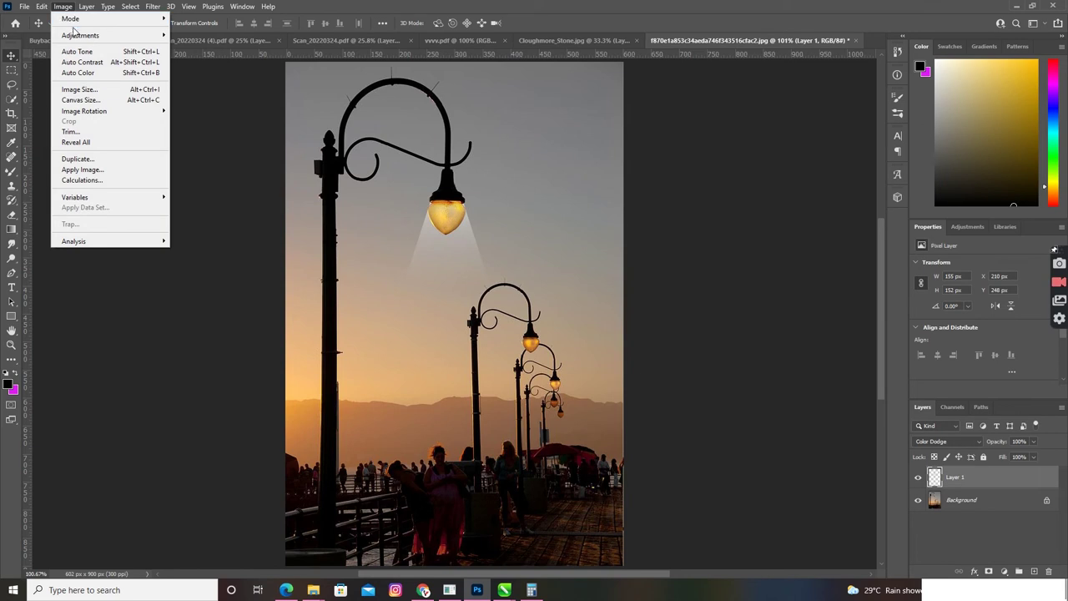
{"action": "mouse_move", "coordinate": [80, 35]}
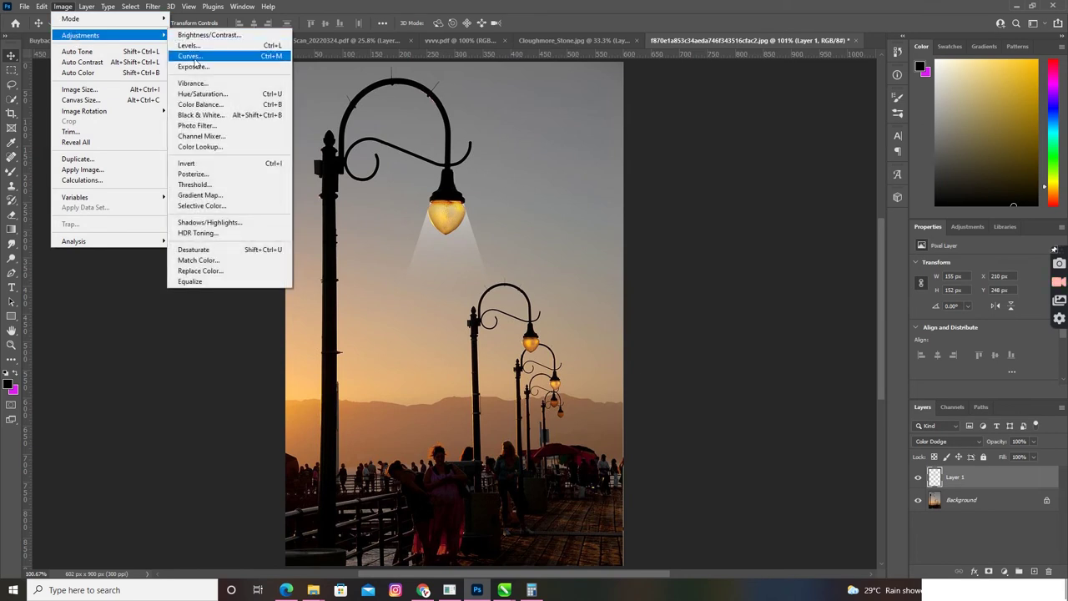
- Tone down the light cone with Hue/Saturation set to Hue −34, Saturation −36, Lightness −27
{"action": "left_click", "coordinate": [203, 94]}
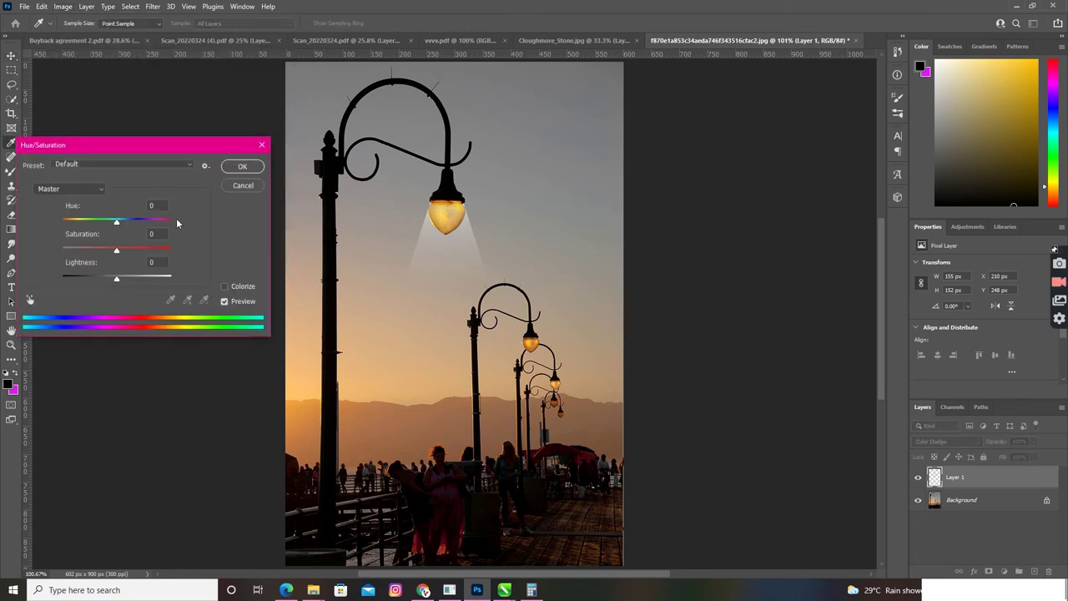
{"action": "mouse_move", "coordinate": [118, 281]}
{"action": "left_mouse_down"}
{"action": "mouse_move", "coordinate": [162, 281]}
{"action": "mouse_move", "coordinate": [92, 277]}
{"action": "mouse_move", "coordinate": [102, 276]}
{"action": "left_mouse_up"}
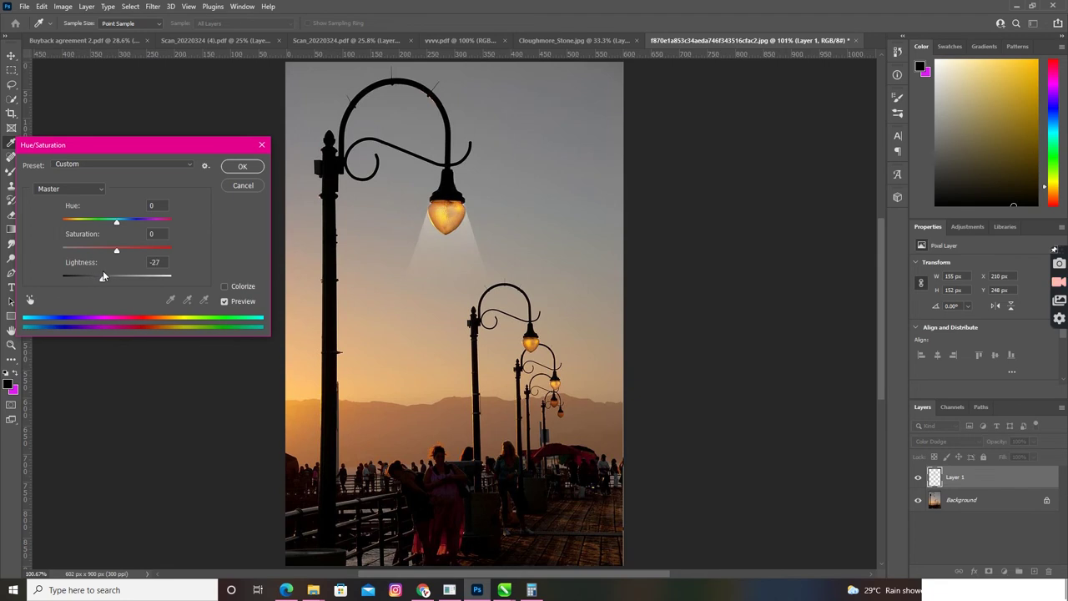
{"action": "mouse_move", "coordinate": [116, 224]}
{"action": "left_mouse_down"}
{"action": "mouse_move", "coordinate": [101, 222]}
{"action": "mouse_move", "coordinate": [98, 252]}
{"action": "left_mouse_up"}
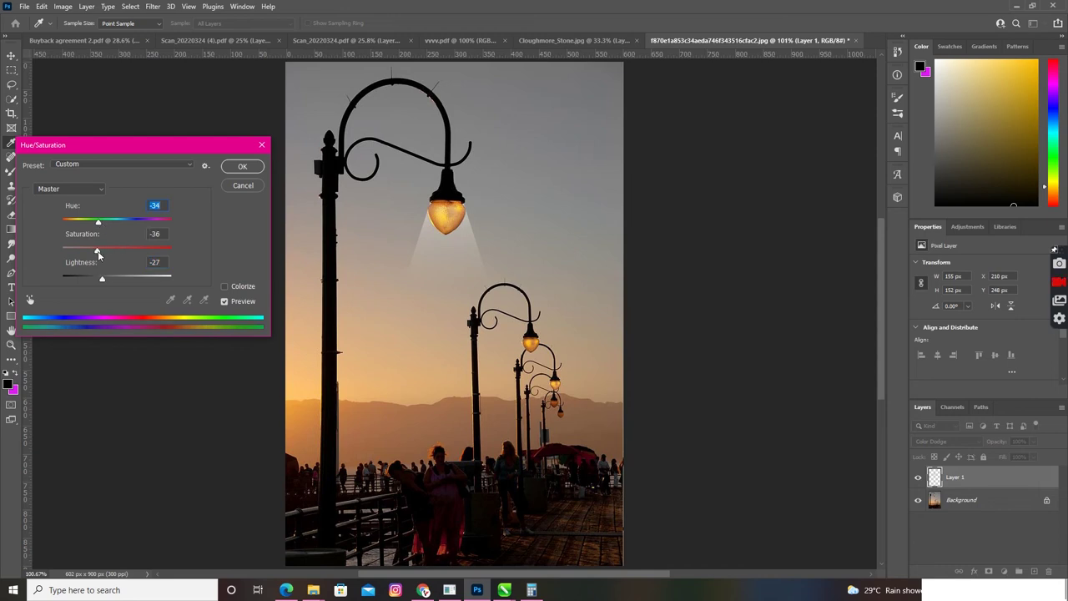
{"action": "left_click", "coordinate": [156, 235]}
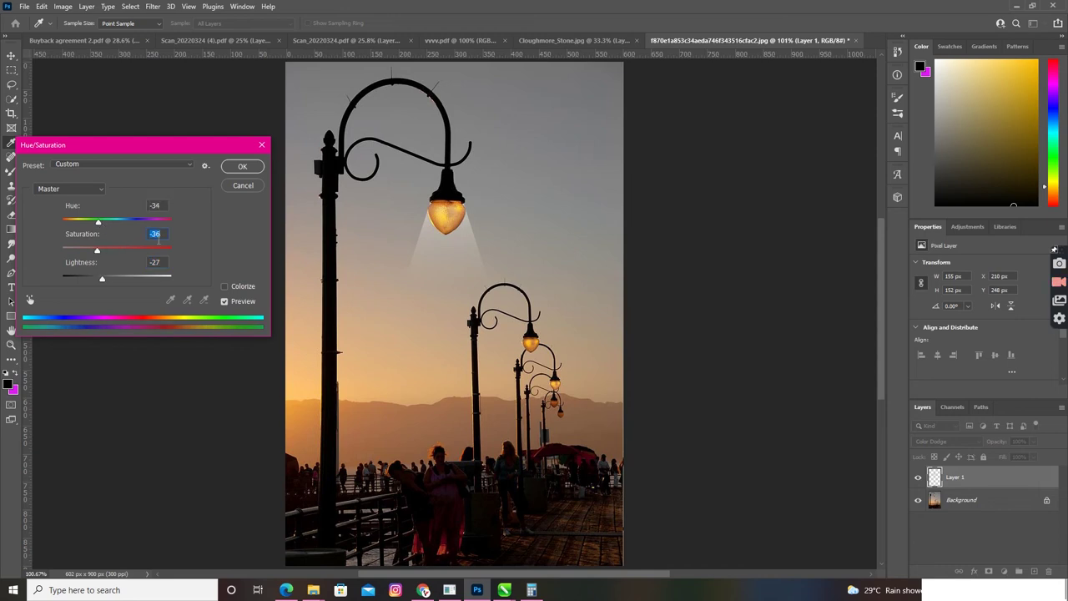
{"action": "left_click", "coordinate": [242, 167]}
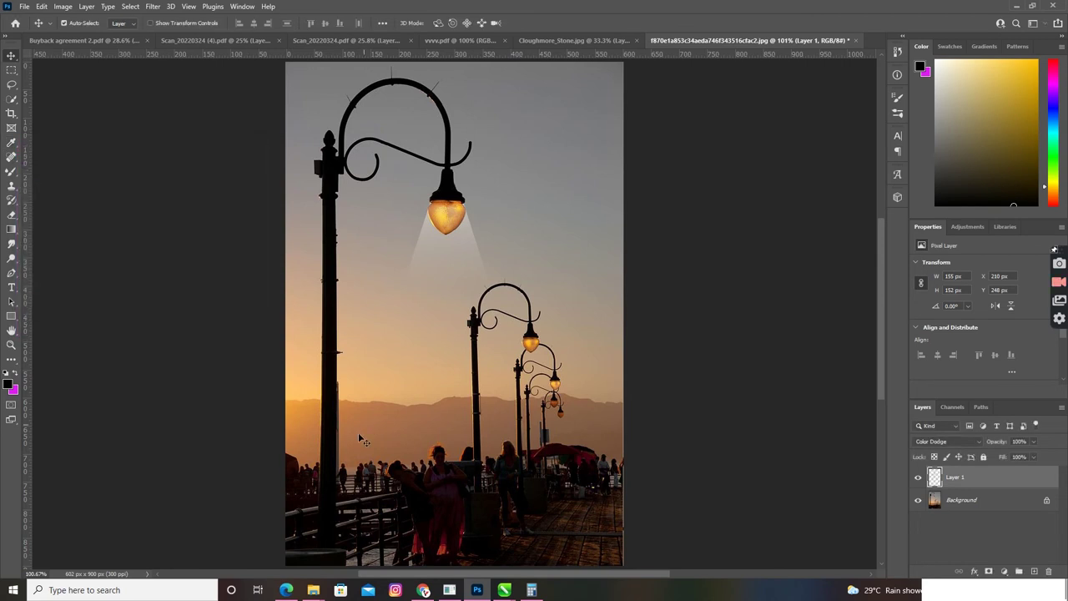
- Blur the light cone with a 3.3 px Gaussian Blur, comparing radii via Preview
{"action": "left_click", "coordinate": [152, 7]}
{"action": "mouse_move", "coordinate": [159, 149]}
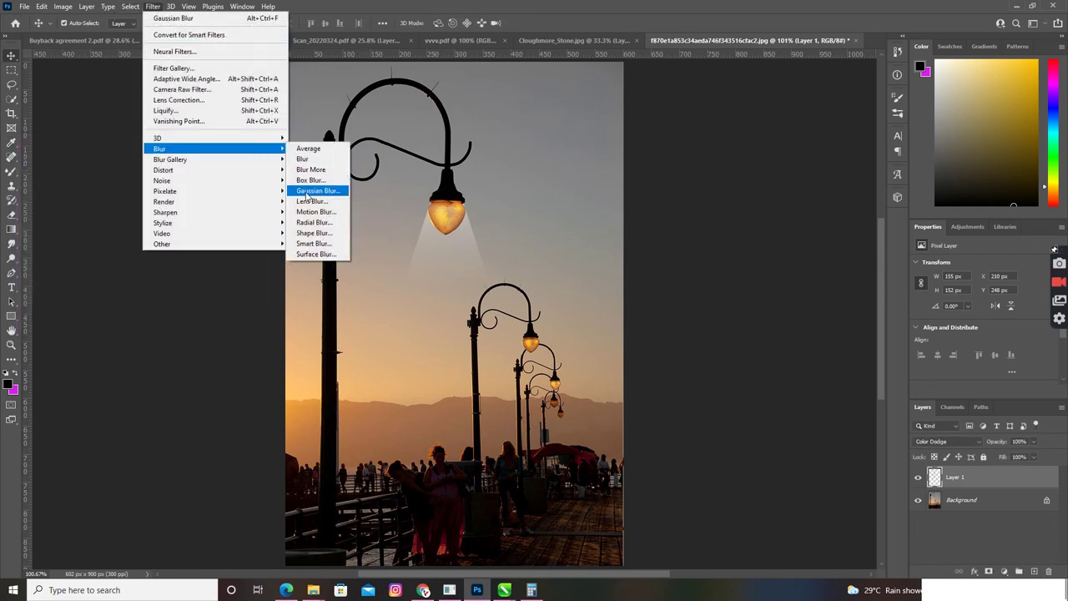
{"action": "left_click", "coordinate": [305, 192]}
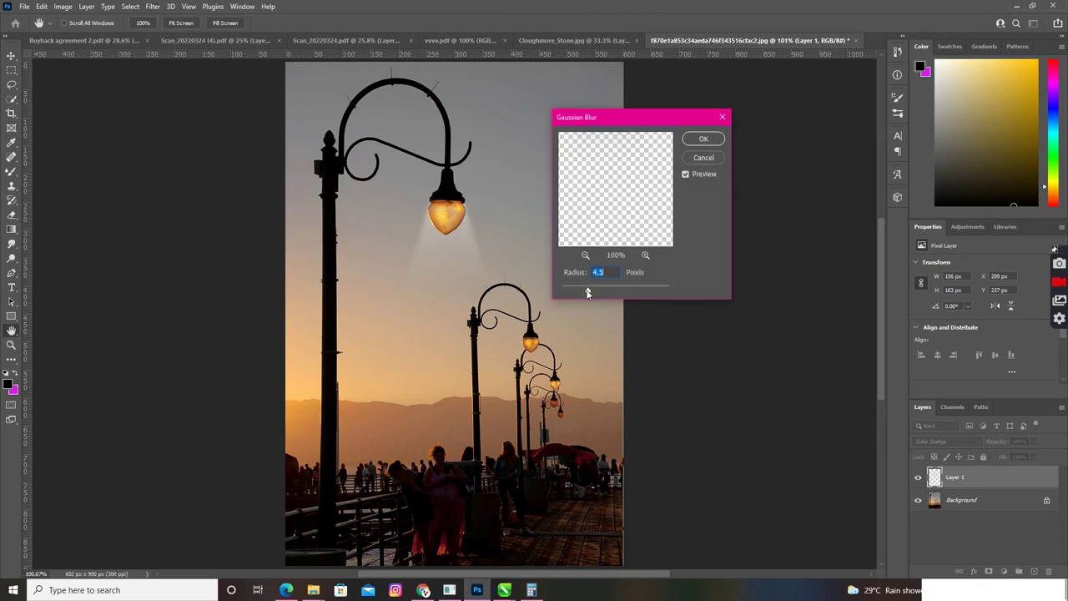
{"action": "left_click_drag", "start_coordinate": [590, 290], "coordinate": [608, 292]}
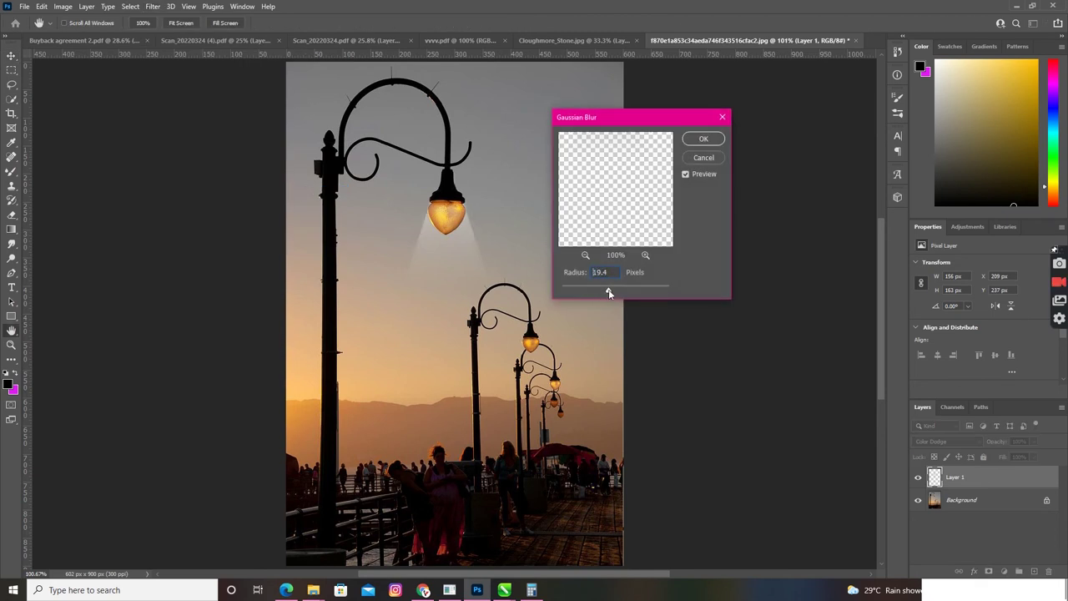
{"action": "left_click", "coordinate": [687, 174]}
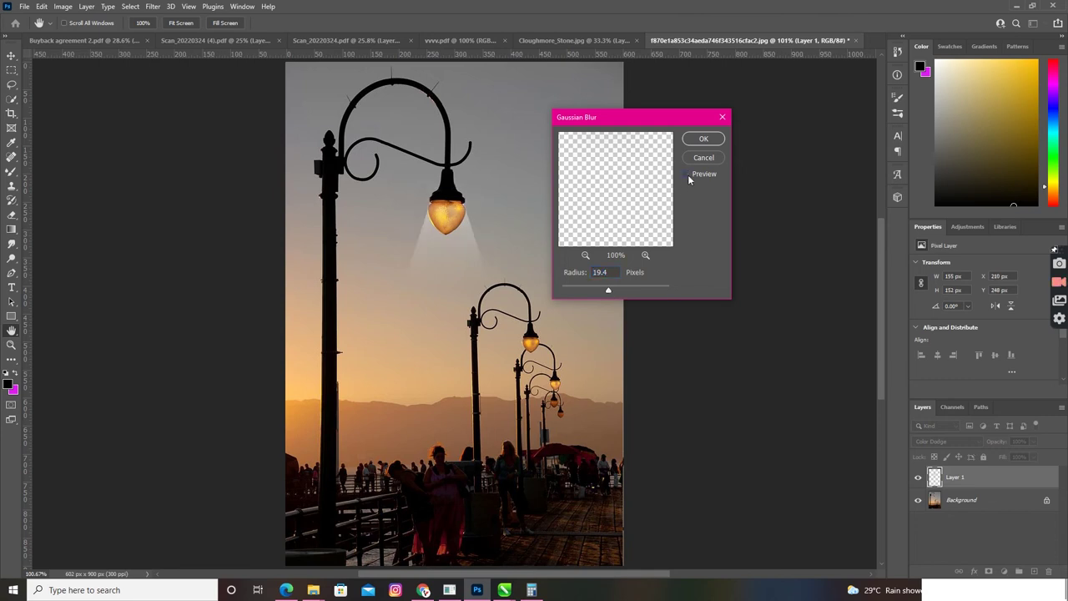
{"action": "left_click", "coordinate": [686, 174]}
{"action": "left_click_drag", "start_coordinate": [608, 292], "coordinate": [590, 292]}
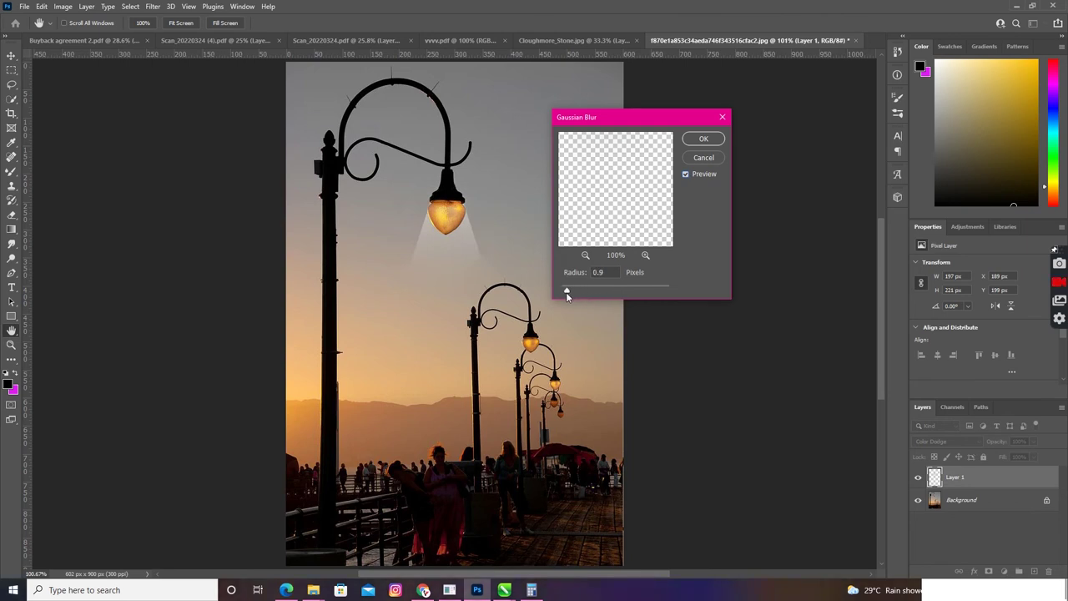
{"action": "left_click", "coordinate": [687, 173]}
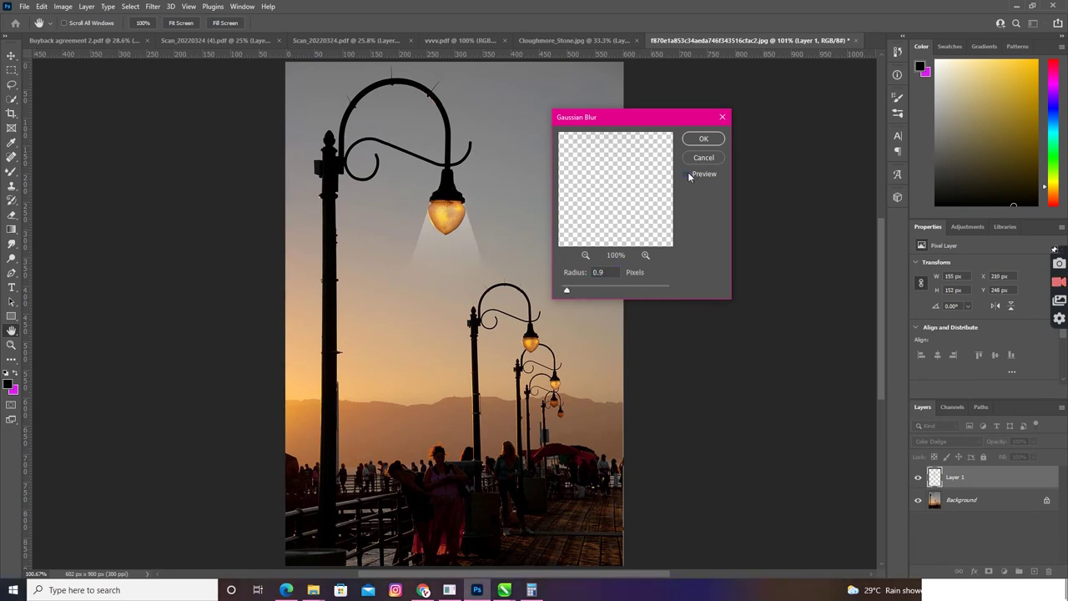
{"action": "left_click_drag", "start_coordinate": [567, 292], "coordinate": [575, 290]}
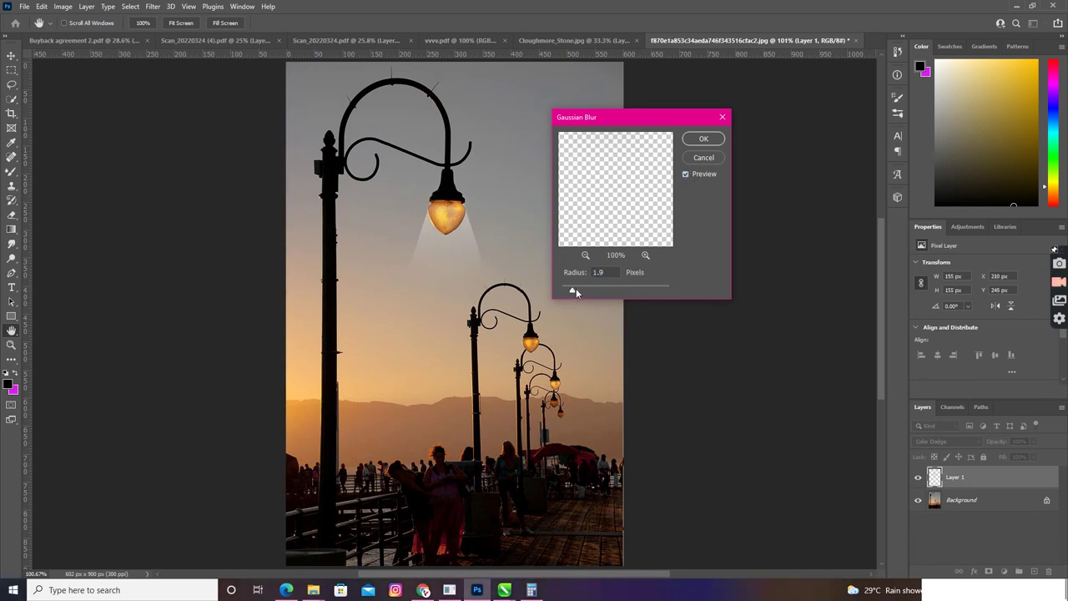
{"action": "left_click", "coordinate": [687, 177]}
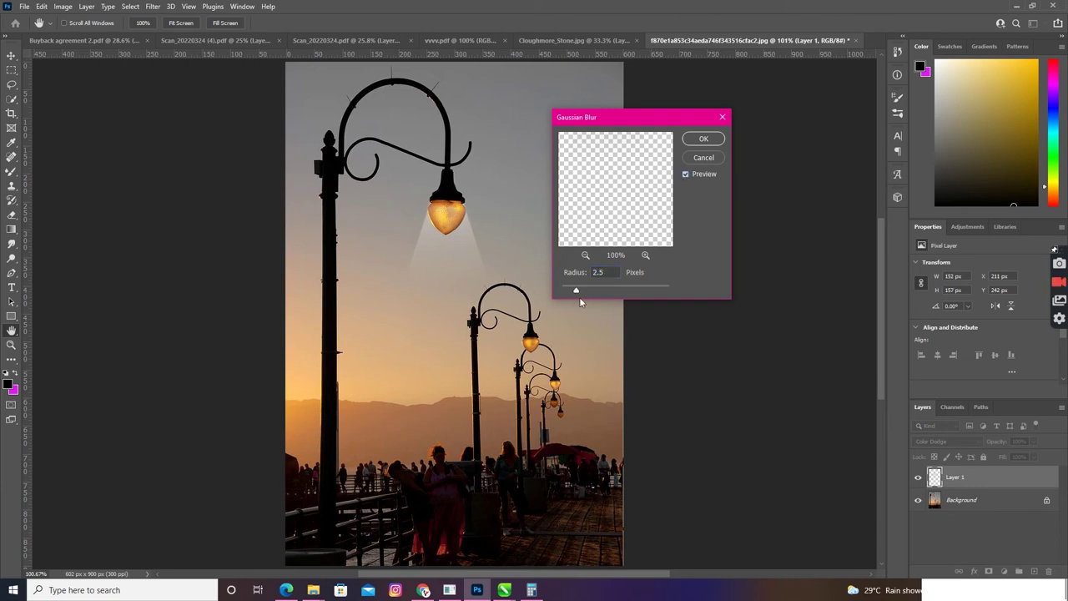
{"action": "left_click_drag", "start_coordinate": [575, 291], "coordinate": [581, 291]}
{"action": "left_click", "coordinate": [685, 177]}
{"action": "left_click", "coordinate": [708, 139]}
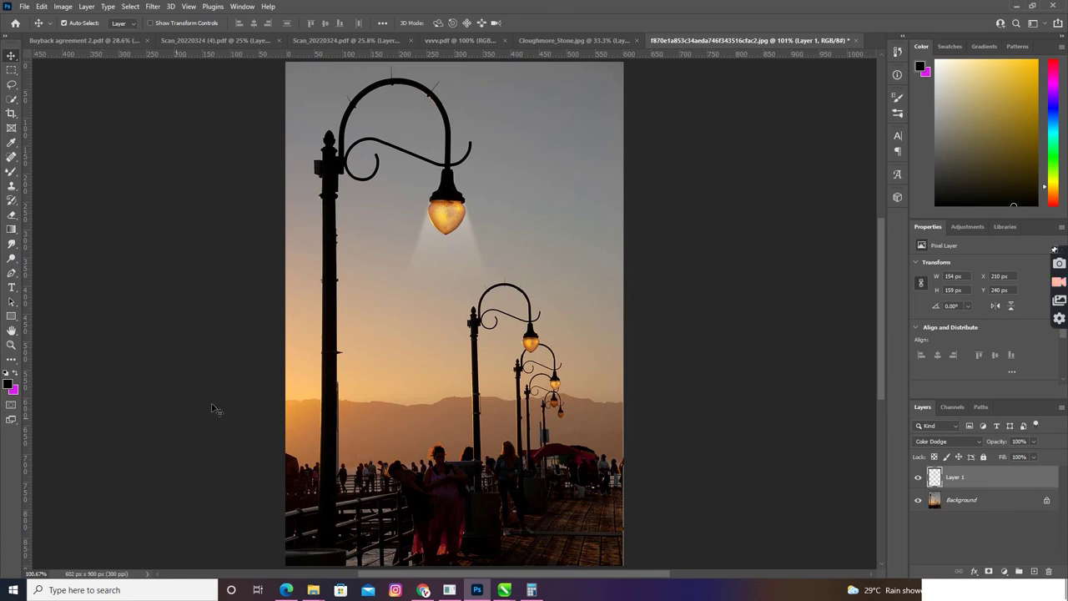
- Apply Brightness/Contrast to the light cone with Brightness 72 and Contrast 6
{"action": "left_click", "coordinate": [65, 7]}
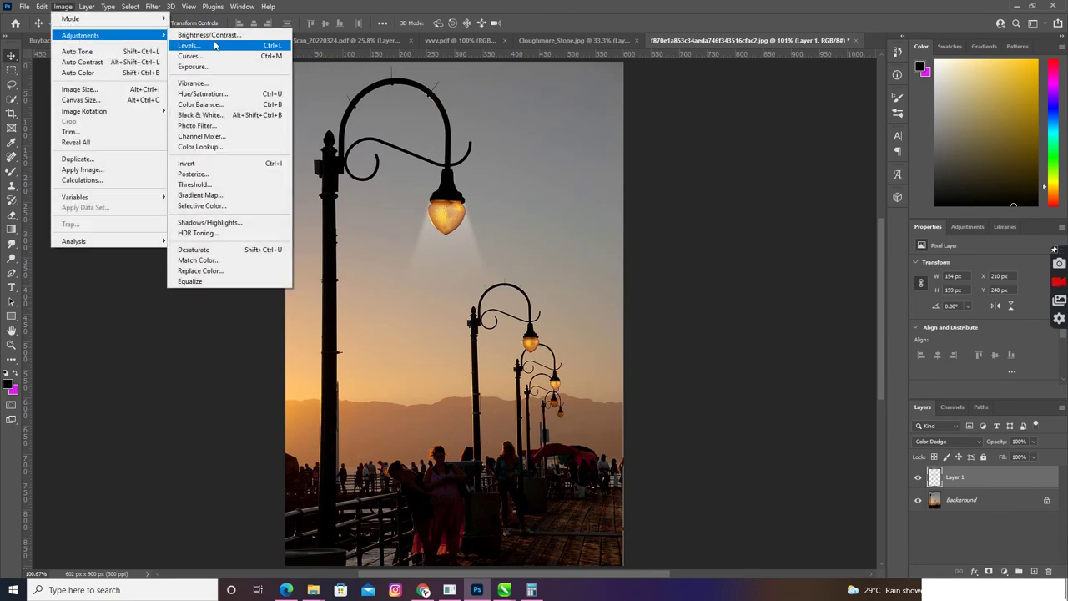
{"action": "left_click", "coordinate": [208, 36]}
{"action": "mouse_move", "coordinate": [669, 192]}
{"action": "left_mouse_down"}
{"action": "mouse_move", "coordinate": [696, 192]}
{"action": "mouse_move", "coordinate": [631, 217]}
{"action": "mouse_move", "coordinate": [674, 218]}
{"action": "left_mouse_up"}
{"action": "left_click", "coordinate": [740, 244]}
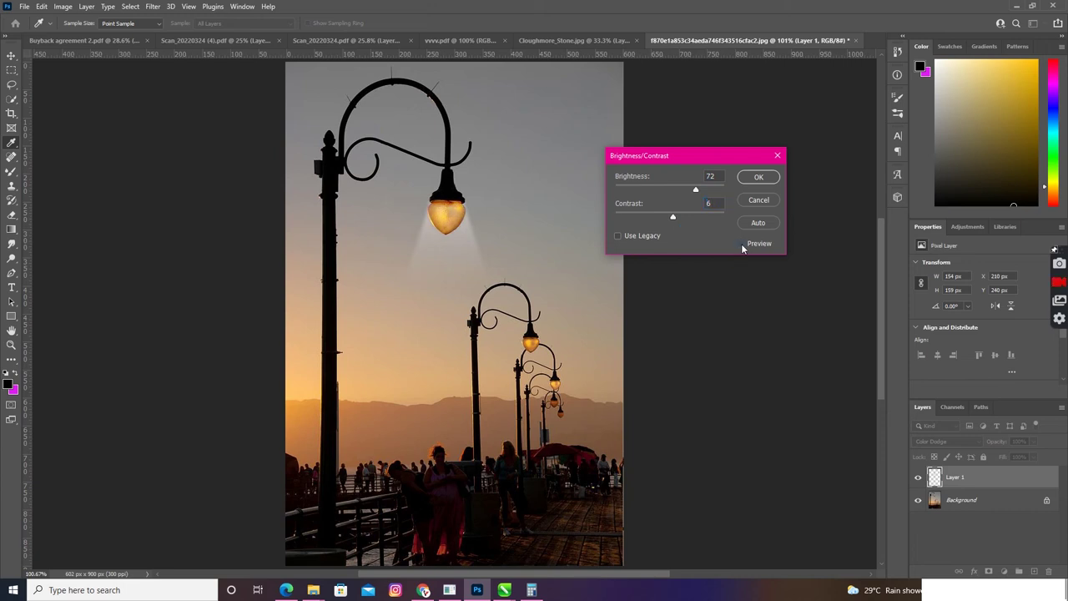
{"action": "left_click", "coordinate": [758, 176]}
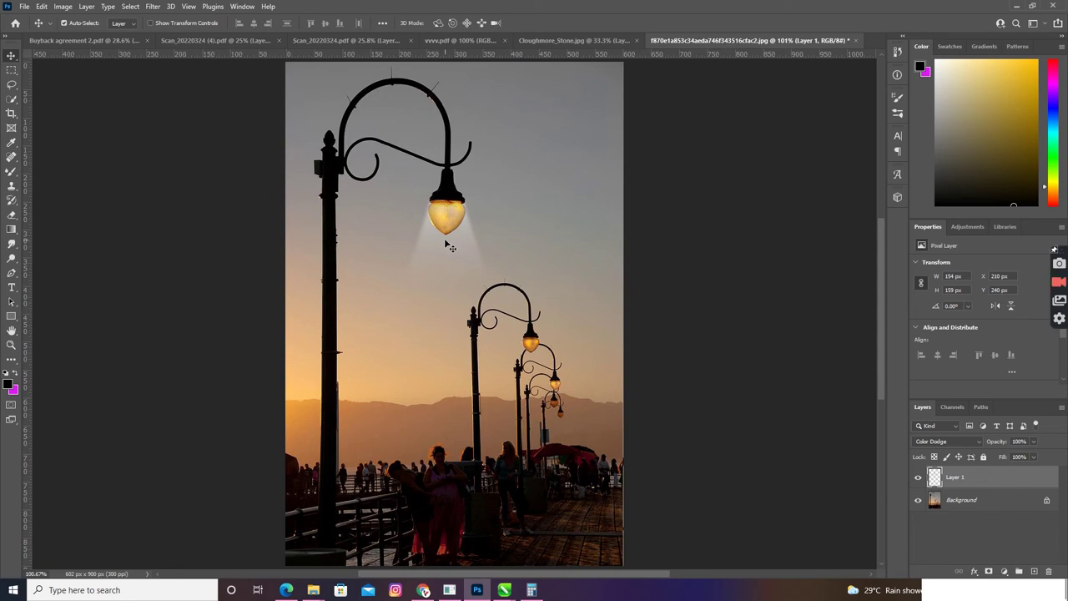
- Stretch the light cone downward to about 133% height and duplicate it as Layer 1 copy
{"action": "key", "text": "ctrl+t"}
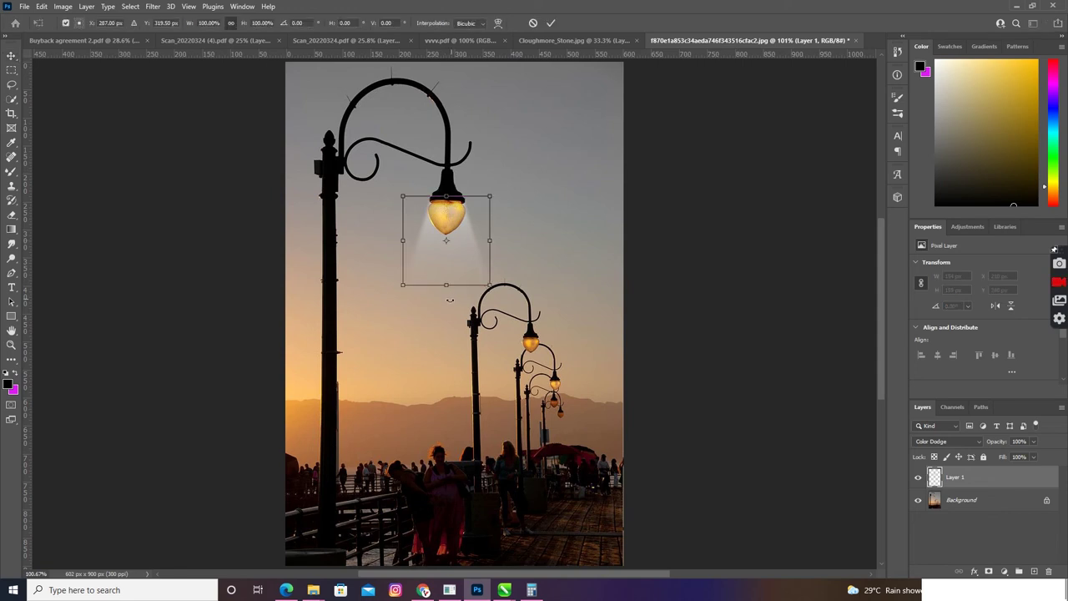
{"action": "left_click_drag", "start_coordinate": [447, 285], "coordinate": [446, 314]}
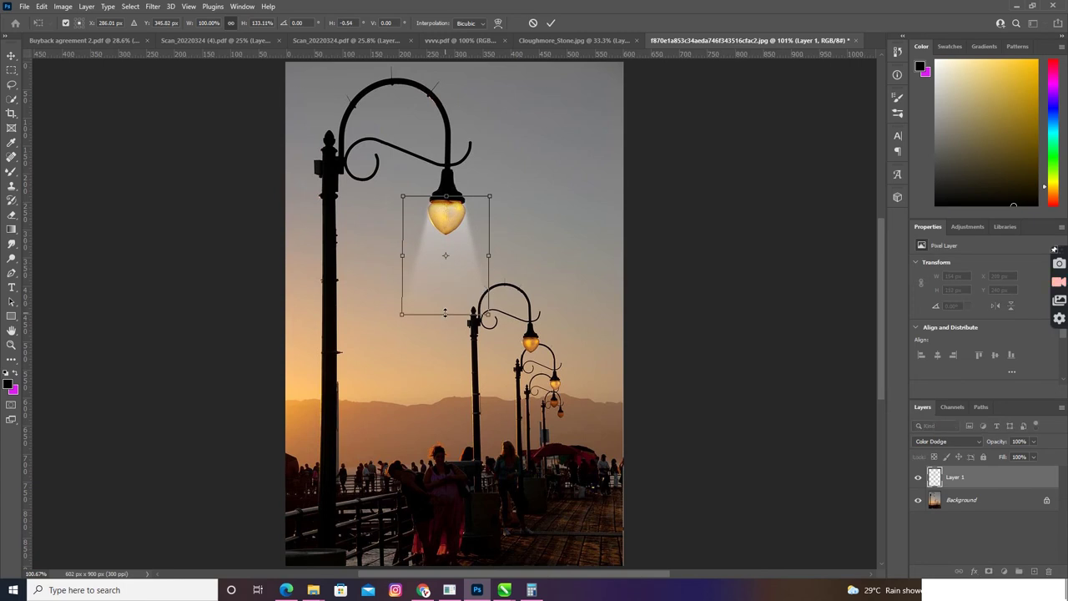
{"action": "key", "text": "Return"}
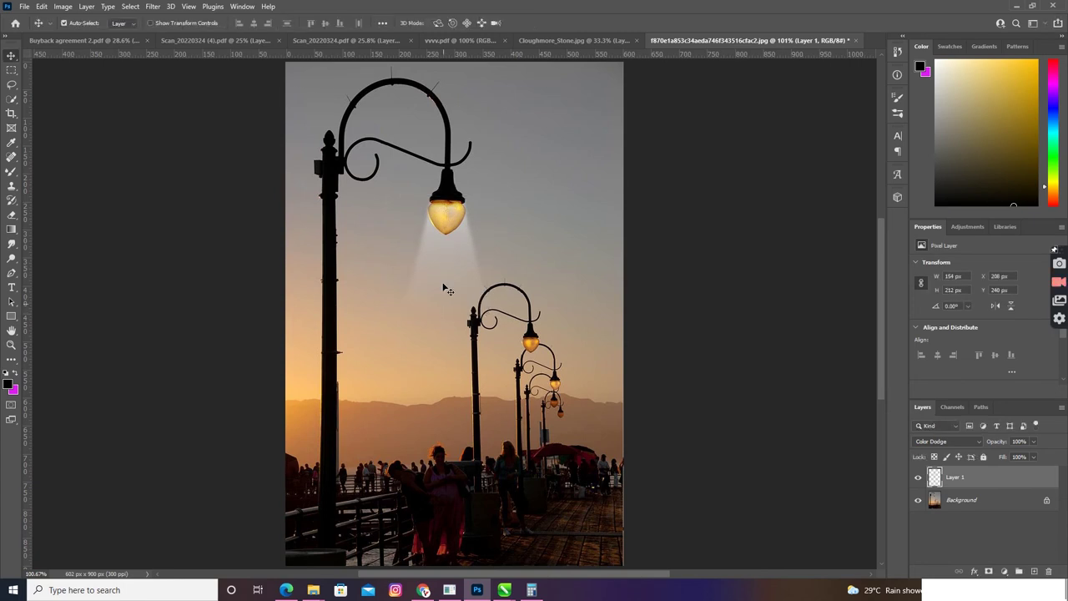
{"action": "key", "text": "ctrl"}
{"action": "key", "text": "ctrl+j"}
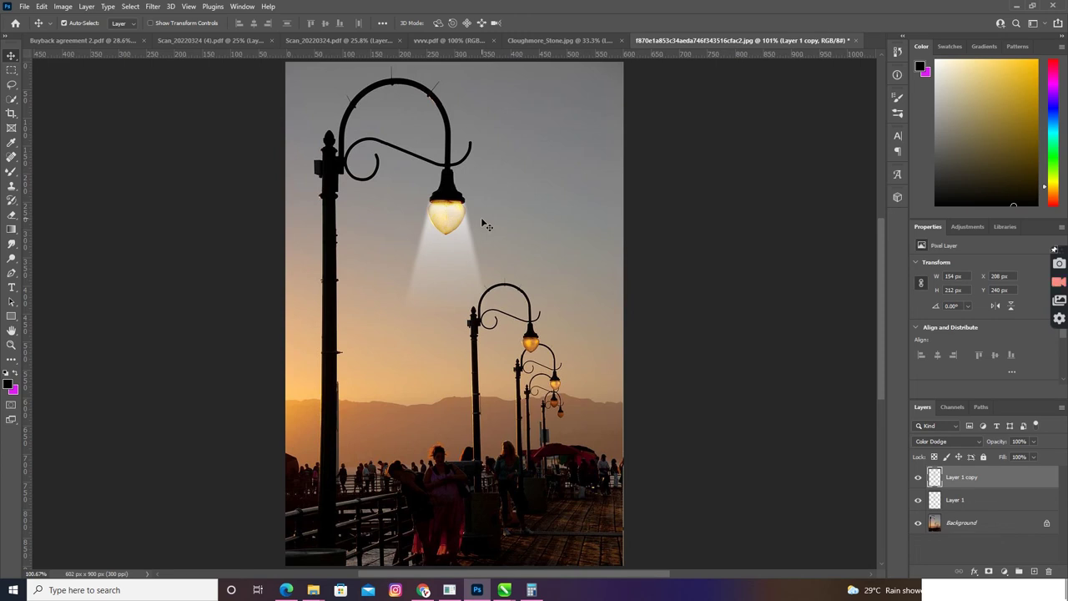
- Set Layer 1 copy's blend mode to Linear Light after trying Overlay, then select both cone layers
{"action": "left_click_drag", "start_coordinate": [956, 479], "coordinate": [958, 500]}
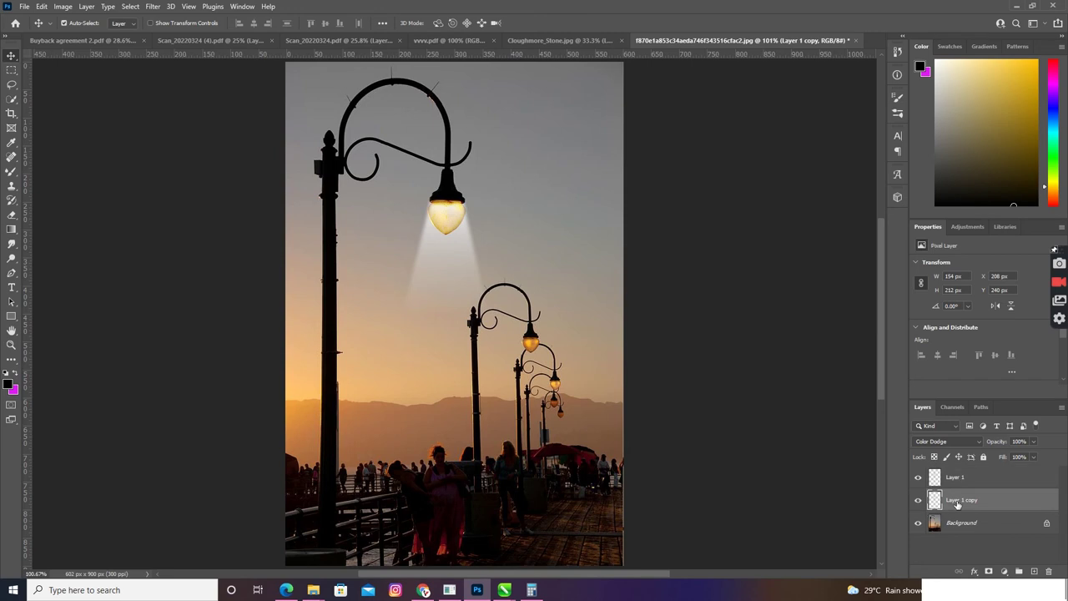
{"action": "left_click", "coordinate": [958, 498]}
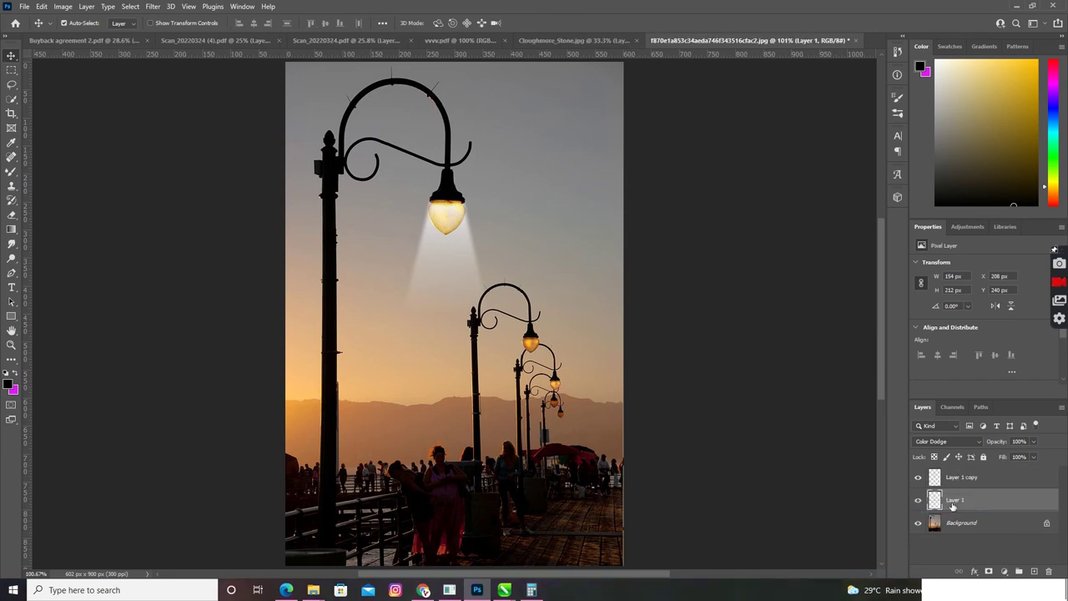
{"action": "left_click", "coordinate": [451, 255]}
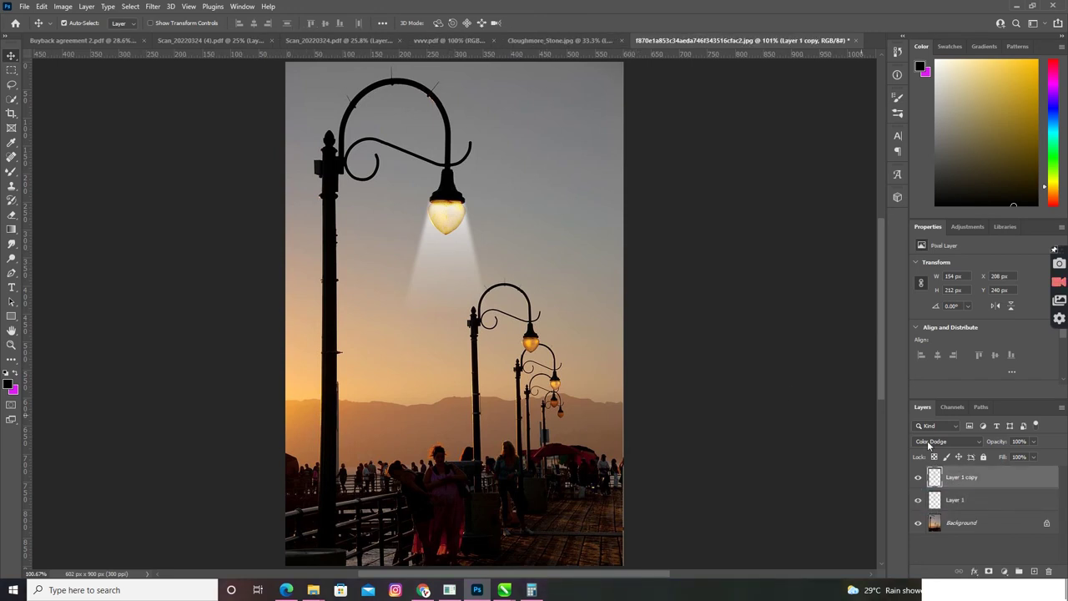
{"action": "left_click", "coordinate": [971, 442]}
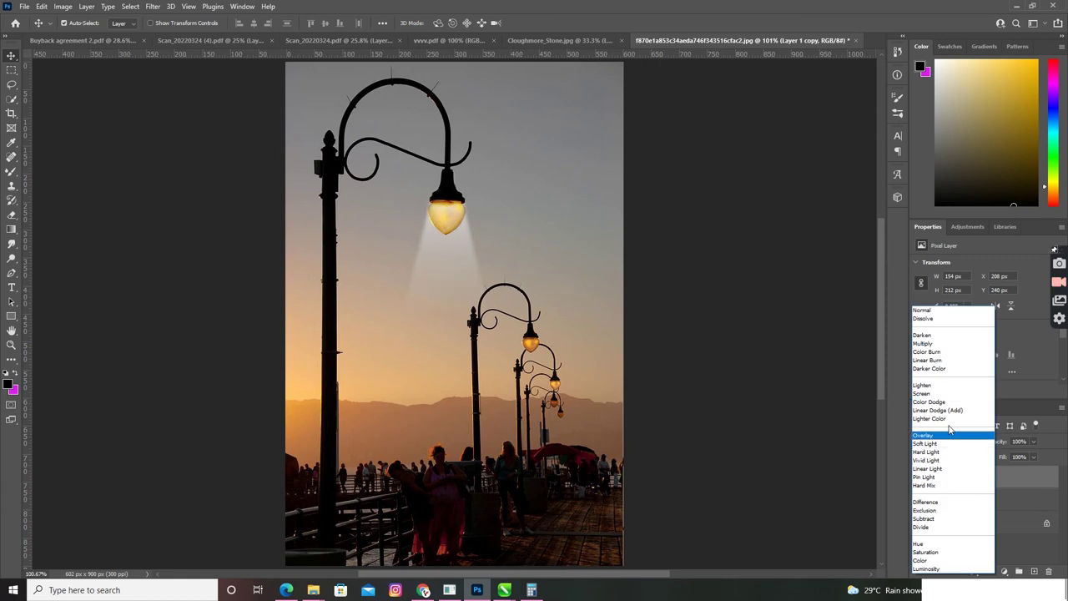
{"action": "left_click", "coordinate": [949, 434]}
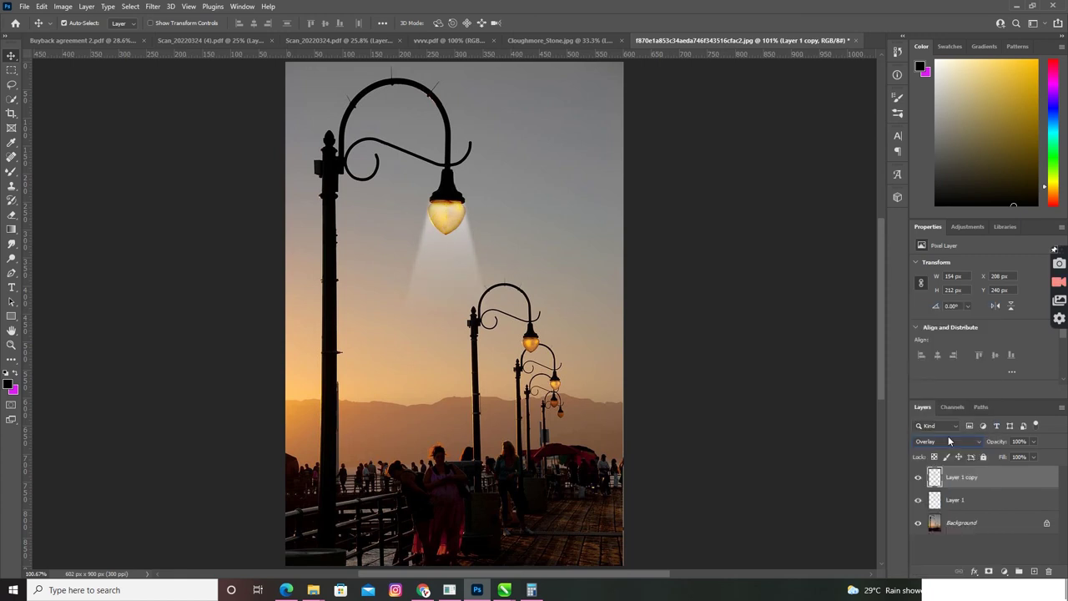
{"action": "left_click", "coordinate": [917, 479]}
{"action": "left_click", "coordinate": [918, 479]}
{"action": "left_click", "coordinate": [953, 443]}
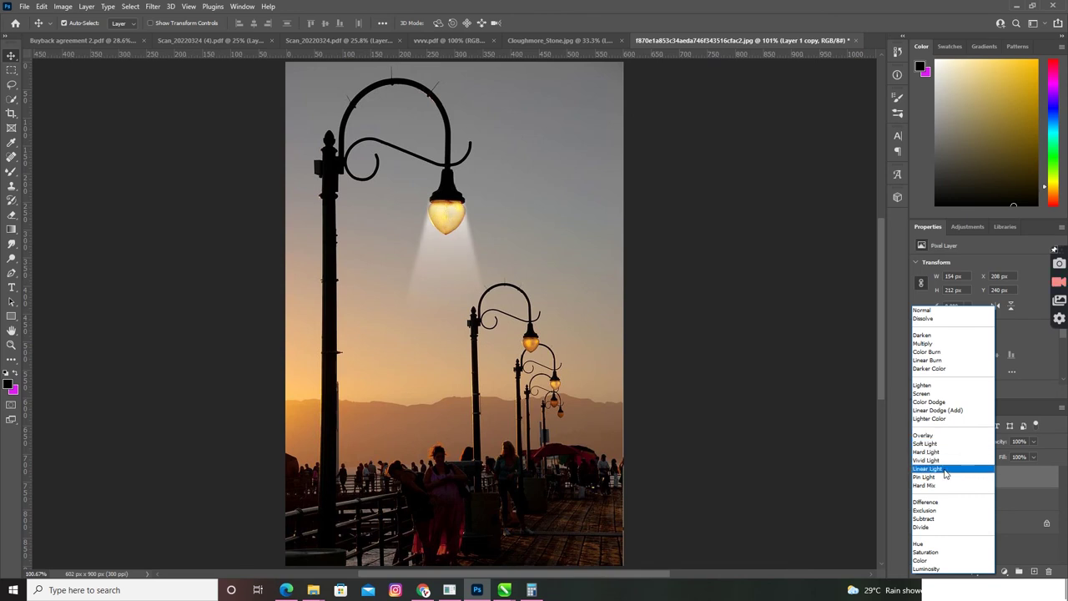
{"action": "left_click", "coordinate": [941, 470]}
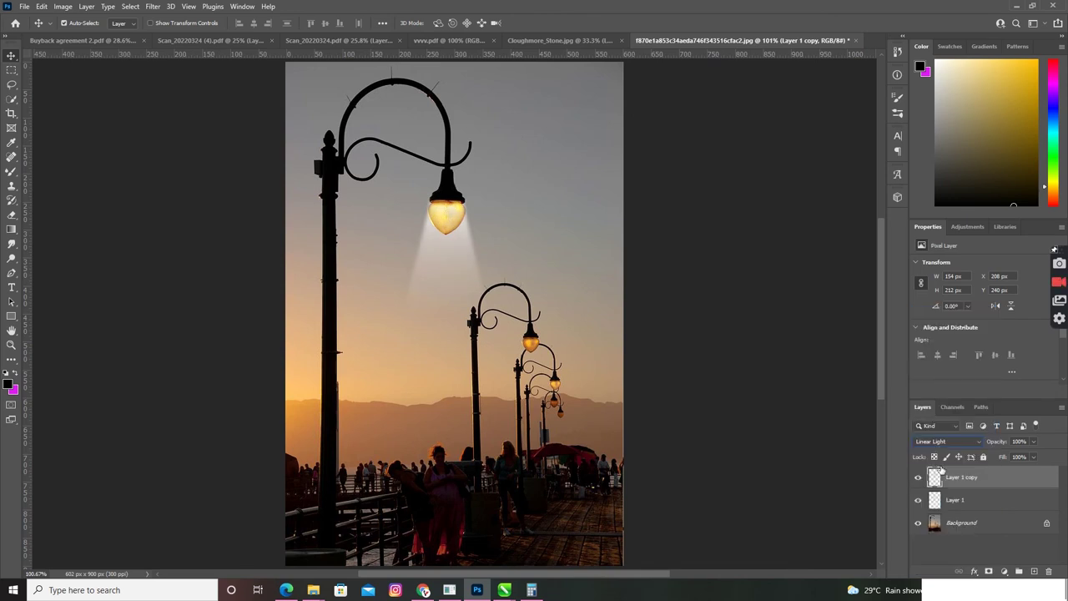
{"action": "left_click", "coordinate": [987, 507], "text": "ctrl"}
- Duplicate both cone layers, move them under the second lamp and scale to about 44.81%
{"action": "key", "text": "ctrl+j"}
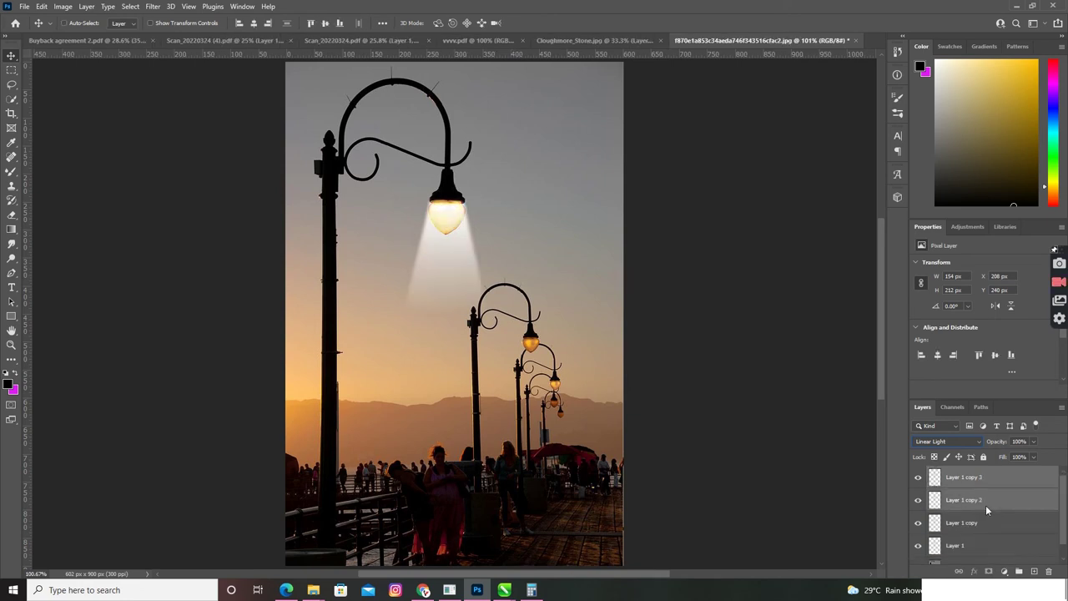
{"action": "left_click_drag", "start_coordinate": [453, 240], "coordinate": [542, 347]}
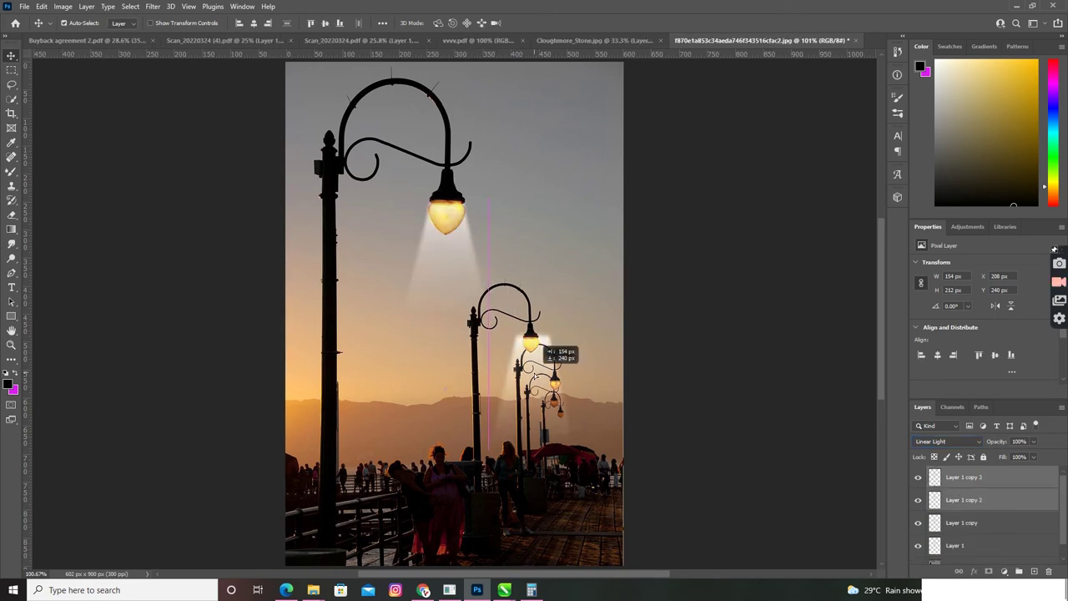
{"action": "key", "text": "ctrl+t"}
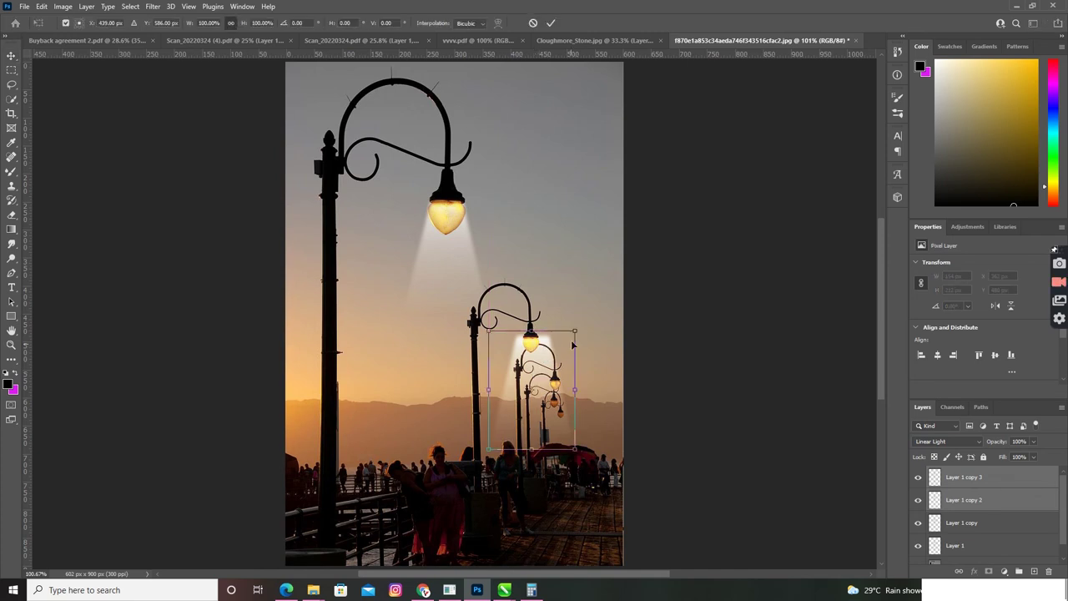
{"action": "left_click_drag", "start_coordinate": [575, 331], "coordinate": [571, 332]}
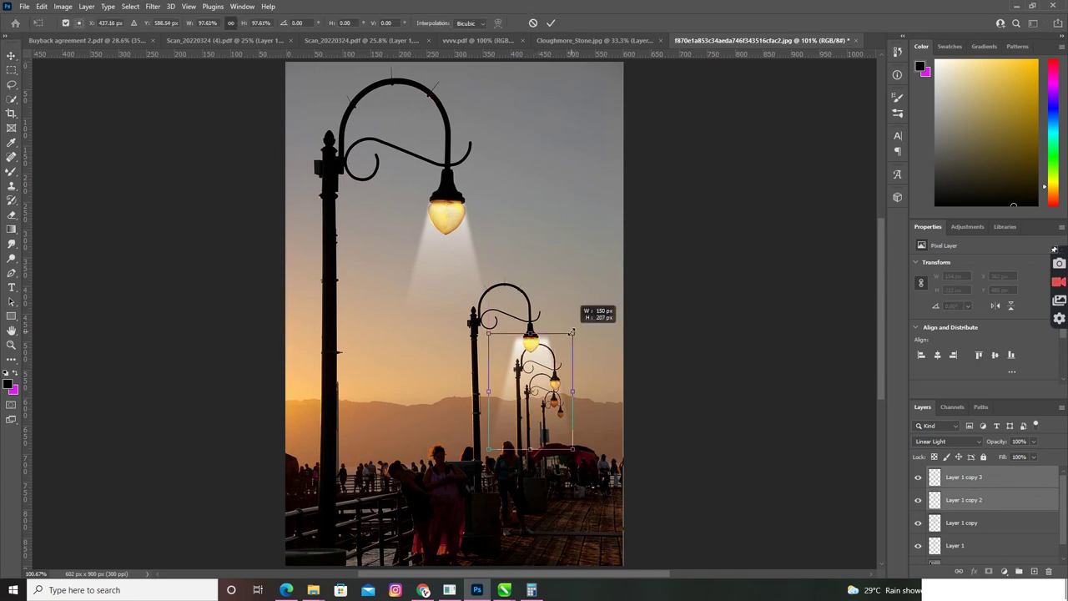
{"action": "mouse_move", "coordinate": [571, 332]}
{"action": "left_mouse_down"}
{"action": "mouse_move", "coordinate": [558, 351]}
{"action": "mouse_move", "coordinate": [539, 354]}
{"action": "mouse_move", "coordinate": [551, 335]}
{"action": "mouse_move", "coordinate": [538, 349]}
{"action": "left_mouse_up"}
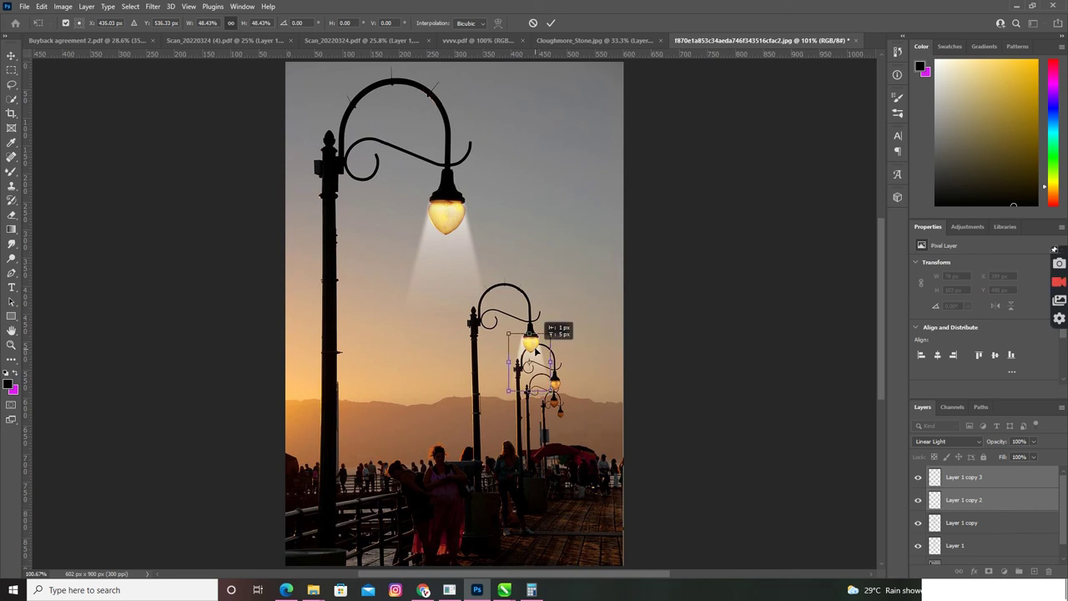
{"action": "left_click_drag", "start_coordinate": [536, 352], "coordinate": [544, 347]}
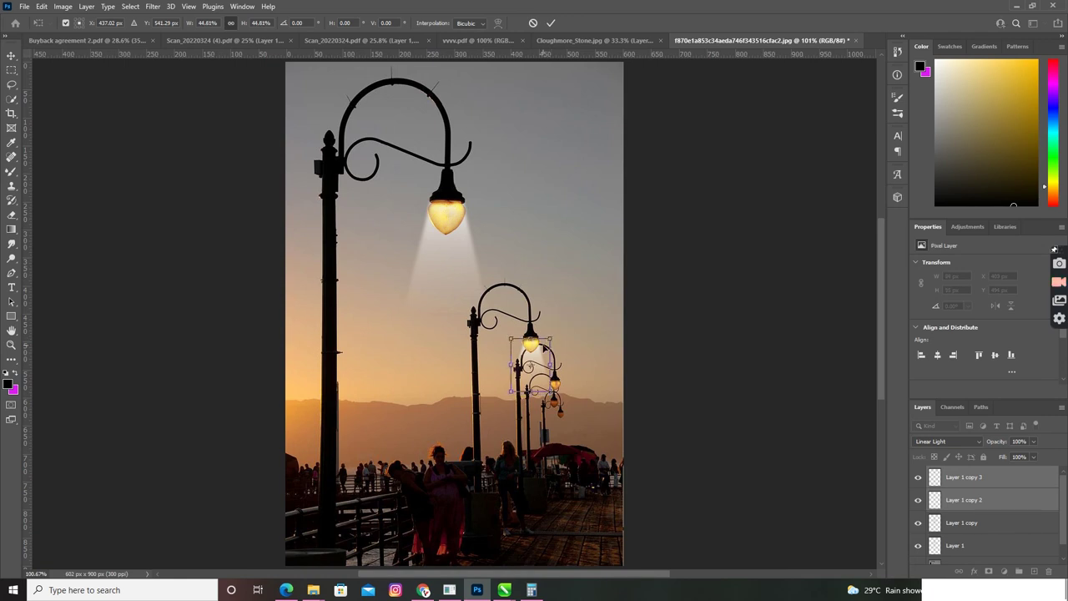
{"action": "key", "text": "Up"}
{"action": "key", "text": "Up"}
{"action": "key", "text": "Up"}
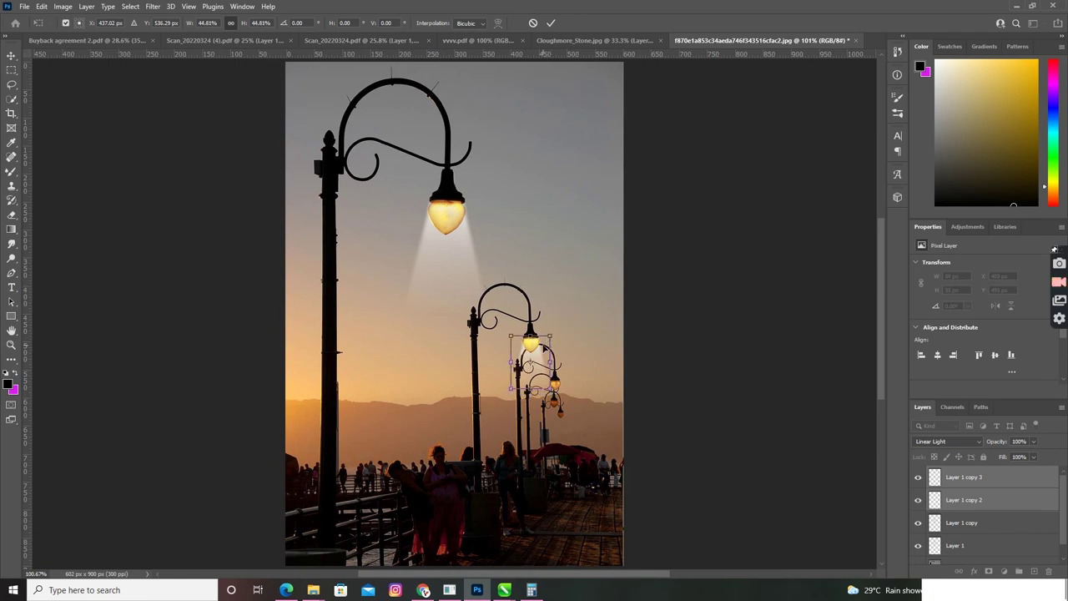
{"action": "key", "text": "Right"}
{"action": "key", "text": "Left"}
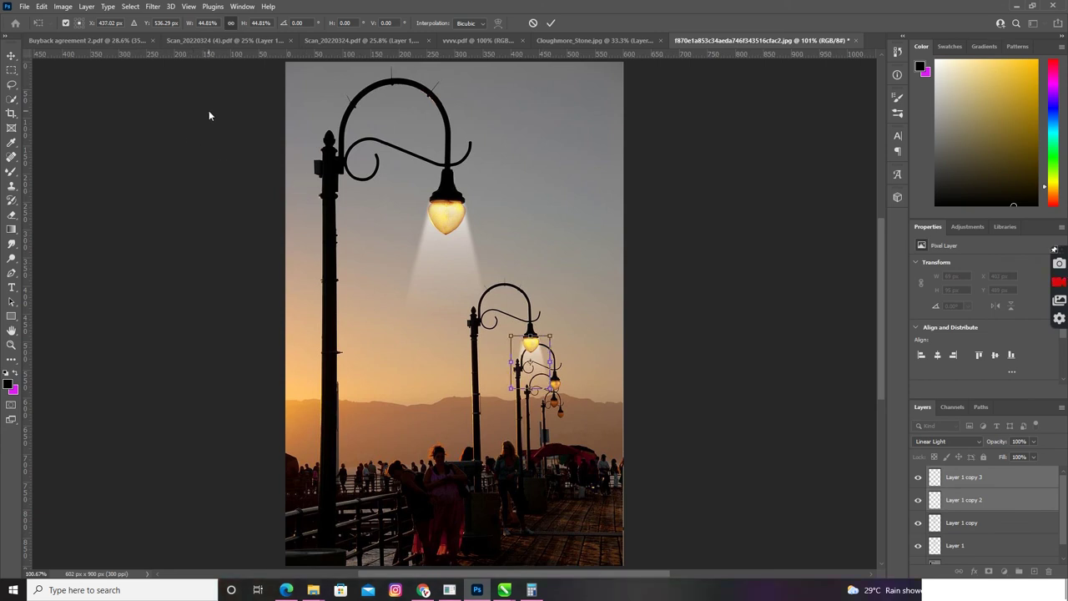
{"action": "left_click", "coordinate": [12, 58]}
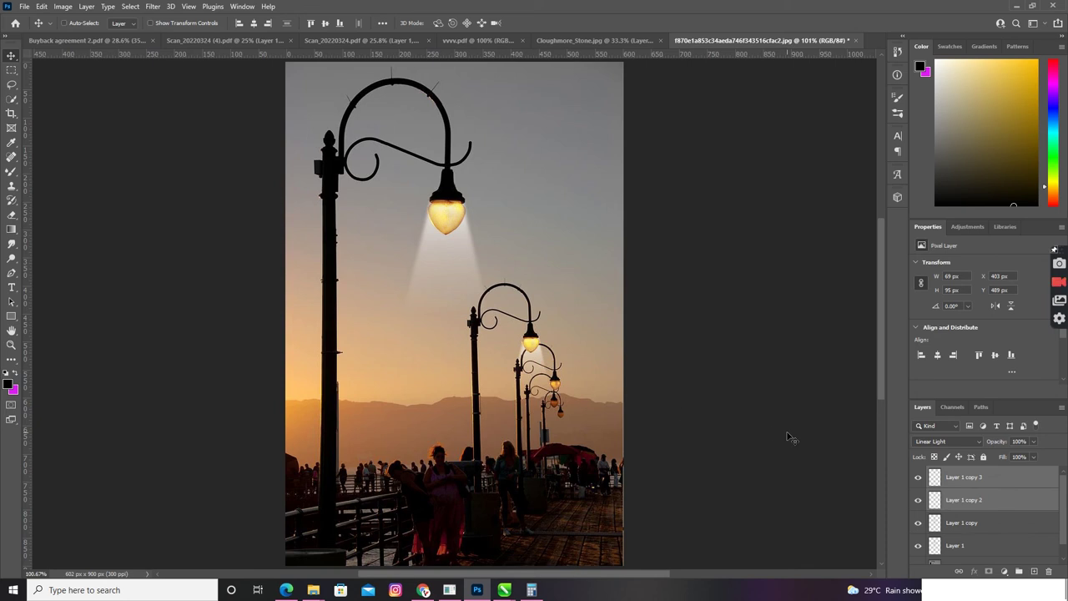
- Copy the cone onto the third lamp and scale it to about 68.95%, nudging it into place
{"action": "mouse_move", "coordinate": [534, 355]}
{"action": "left_mouse_down"}
{"action": "mouse_move", "coordinate": [561, 383]}
{"action": "mouse_move", "coordinate": [549, 384]}
{"action": "mouse_move", "coordinate": [572, 375]}
{"action": "left_mouse_up"}
{"action": "key", "text": "ctrl+t"}
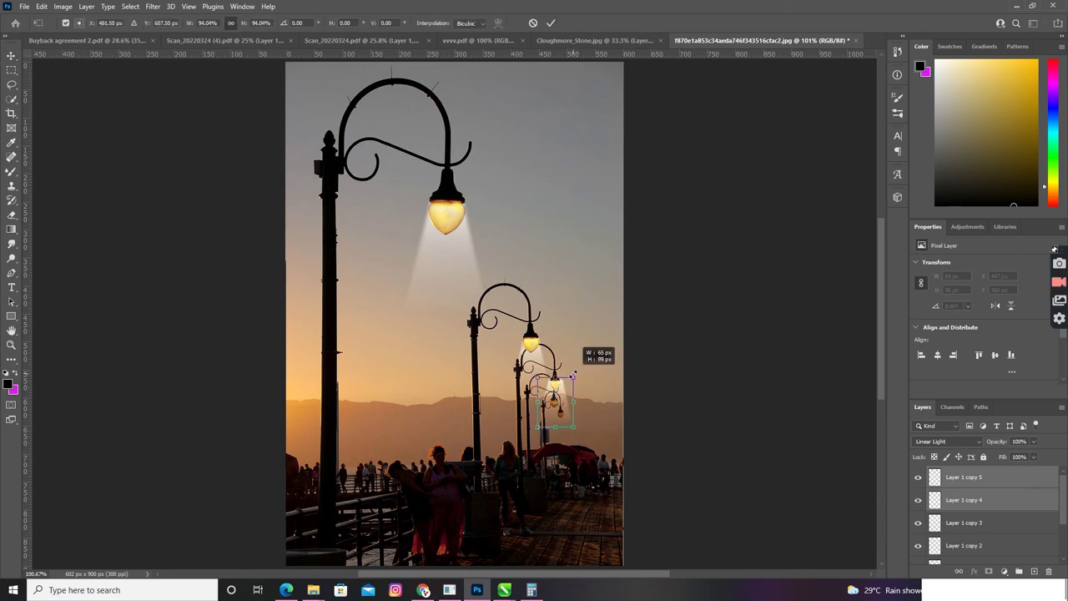
{"action": "key", "text": "Left"}
{"action": "key", "text": "Left"}
{"action": "key", "text": "Up"}
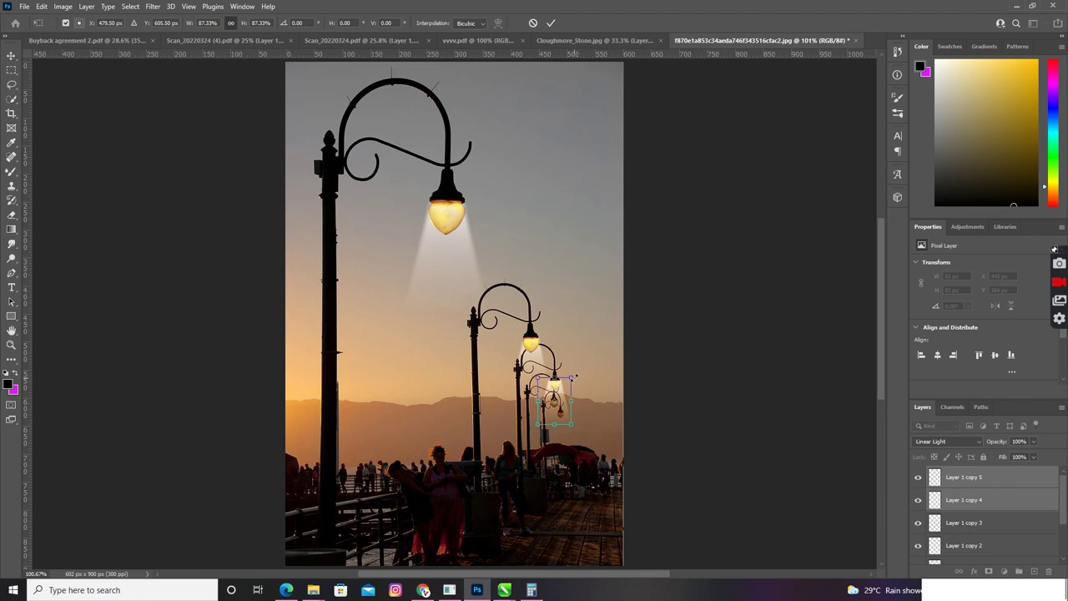
{"action": "left_click_drag", "start_coordinate": [574, 375], "coordinate": [579, 378]}
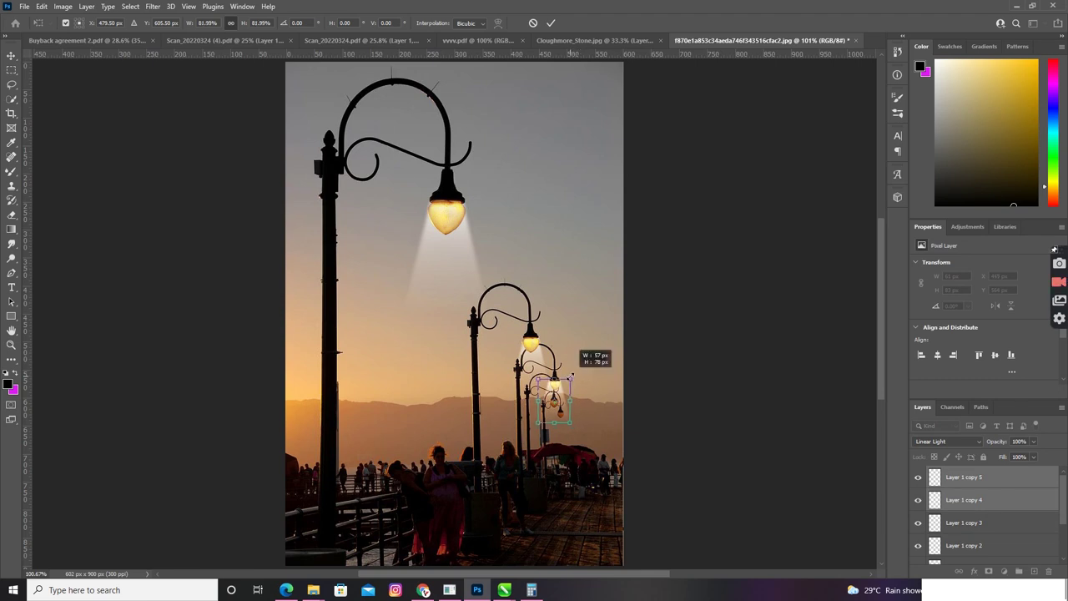
{"action": "key", "text": "Right"}
{"action": "key", "text": "Right"}
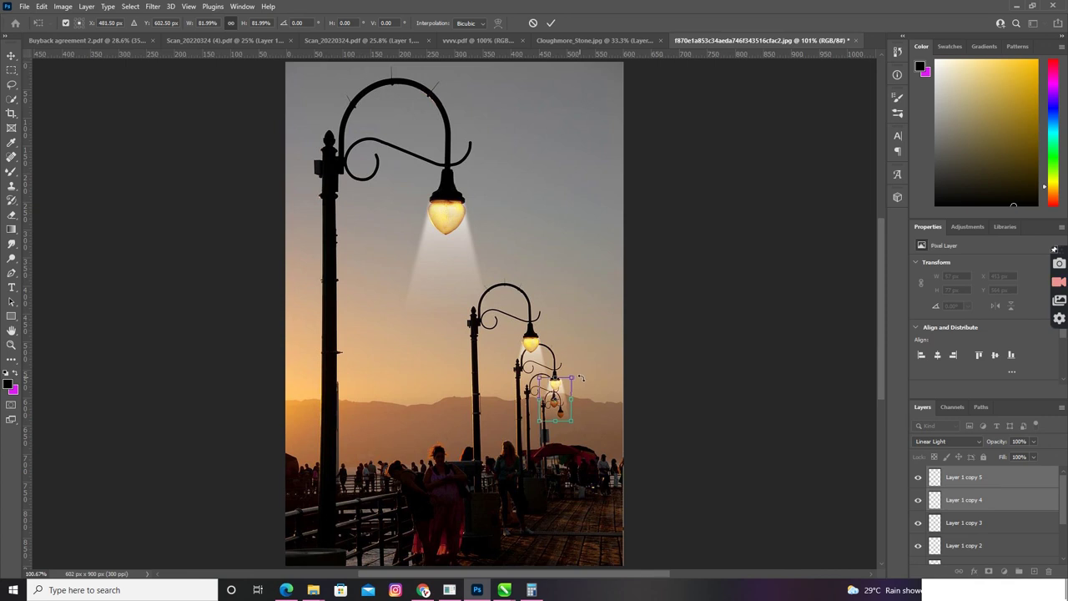
{"action": "left_click_drag", "start_coordinate": [572, 377], "coordinate": [570, 379]}
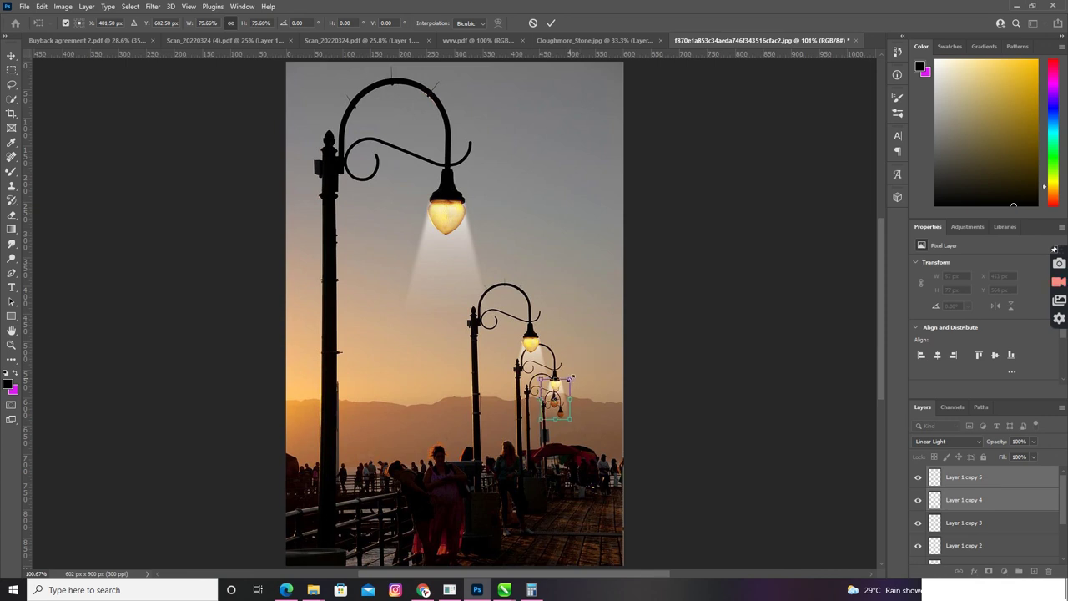
{"action": "key", "text": "Left"}
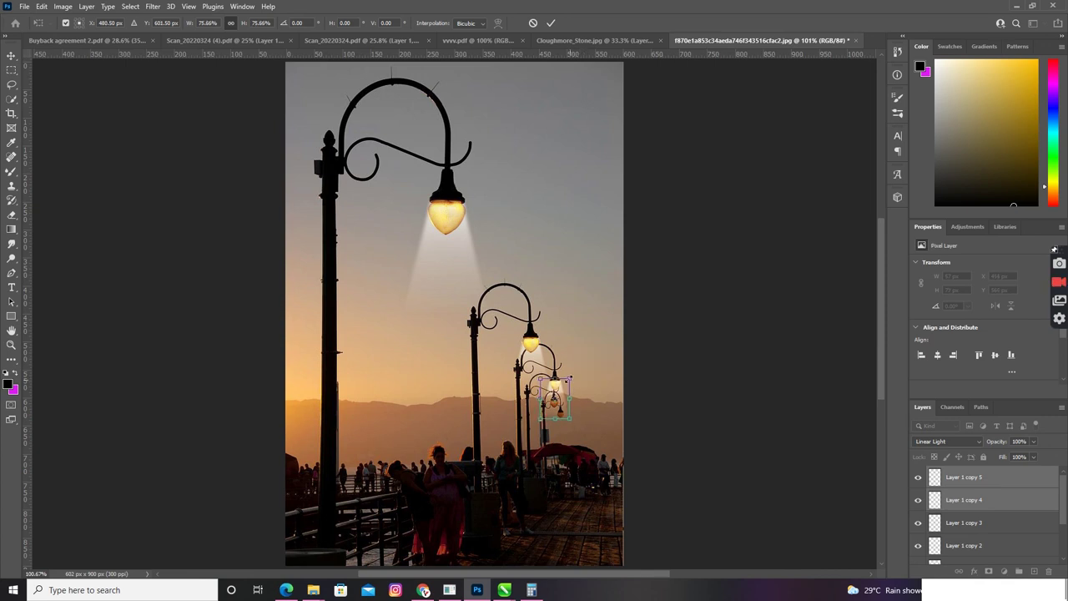
{"action": "left_click_drag", "start_coordinate": [570, 378], "coordinate": [568, 376]}
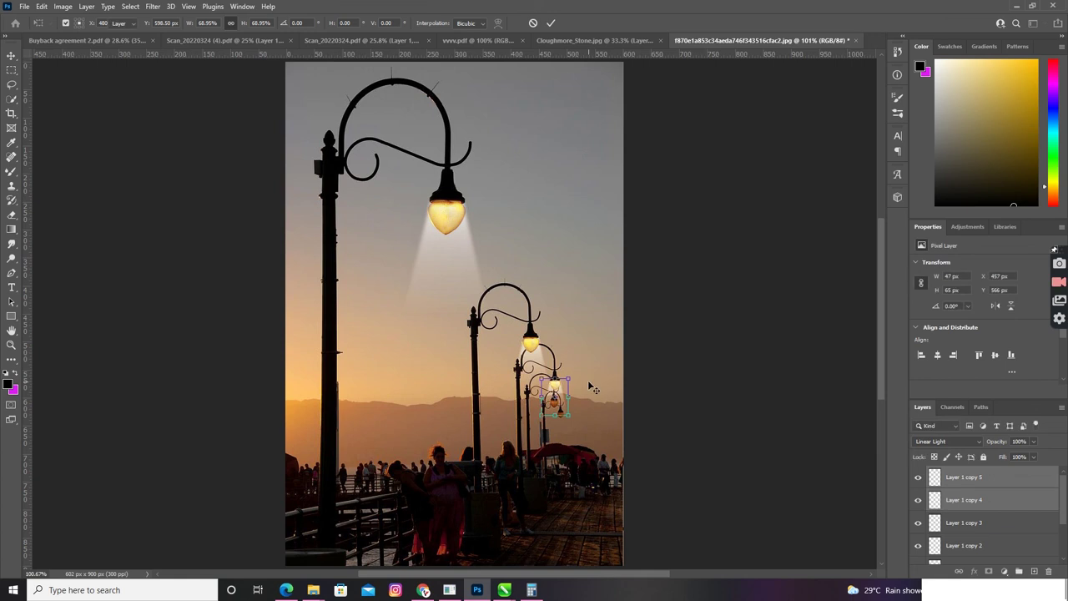
{"action": "key", "text": "Return"}
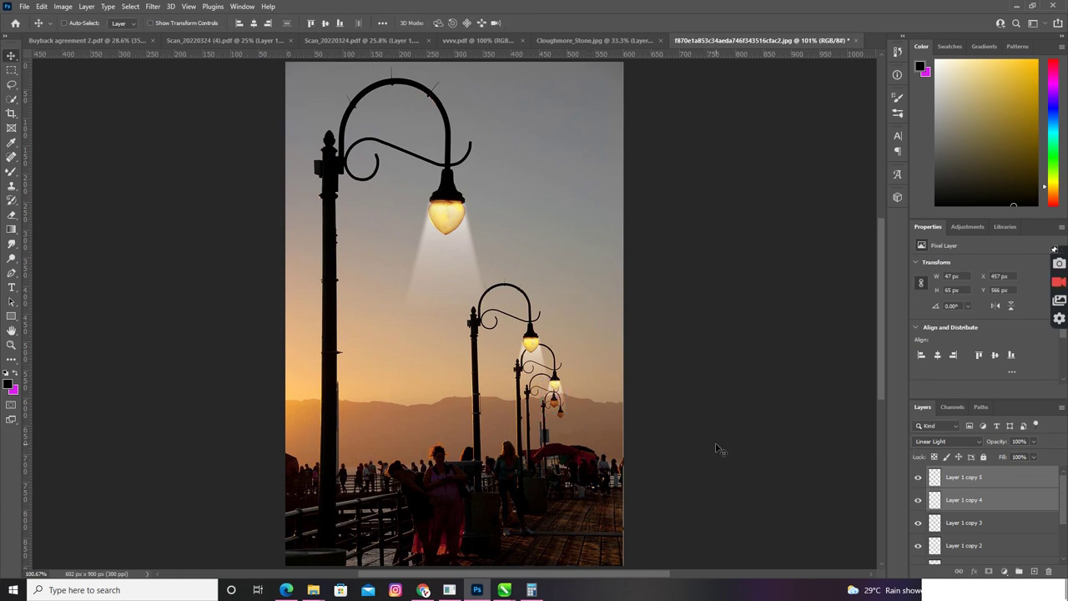
- Duplicate the cone, move it under the fourth lamp and shrink it to fit
{"action": "key", "text": "ctrl+j"}
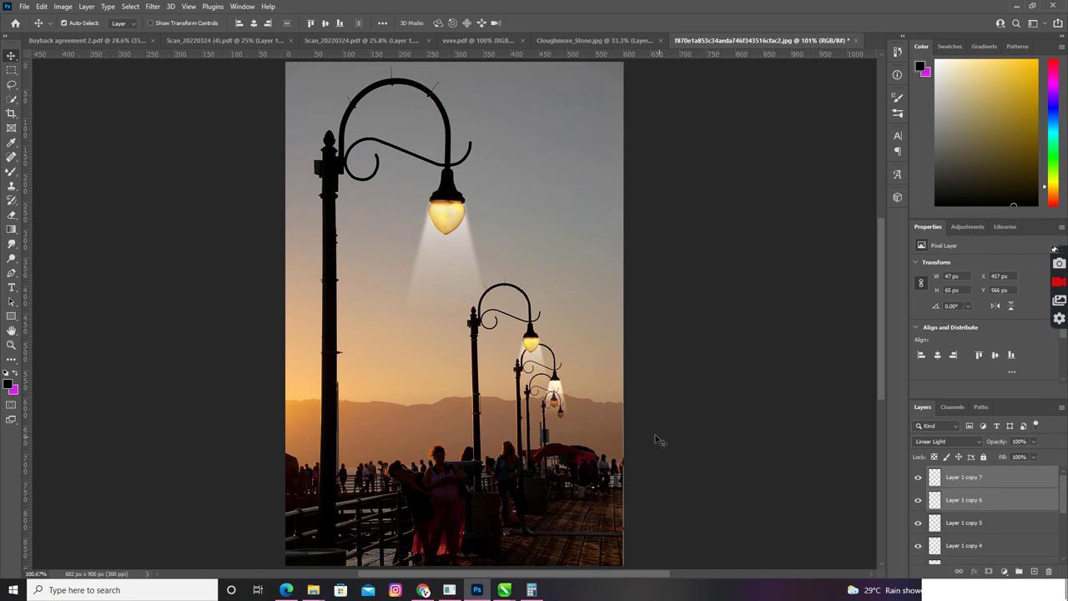
{"action": "left_click_drag", "start_coordinate": [556, 377], "coordinate": [557, 403]}
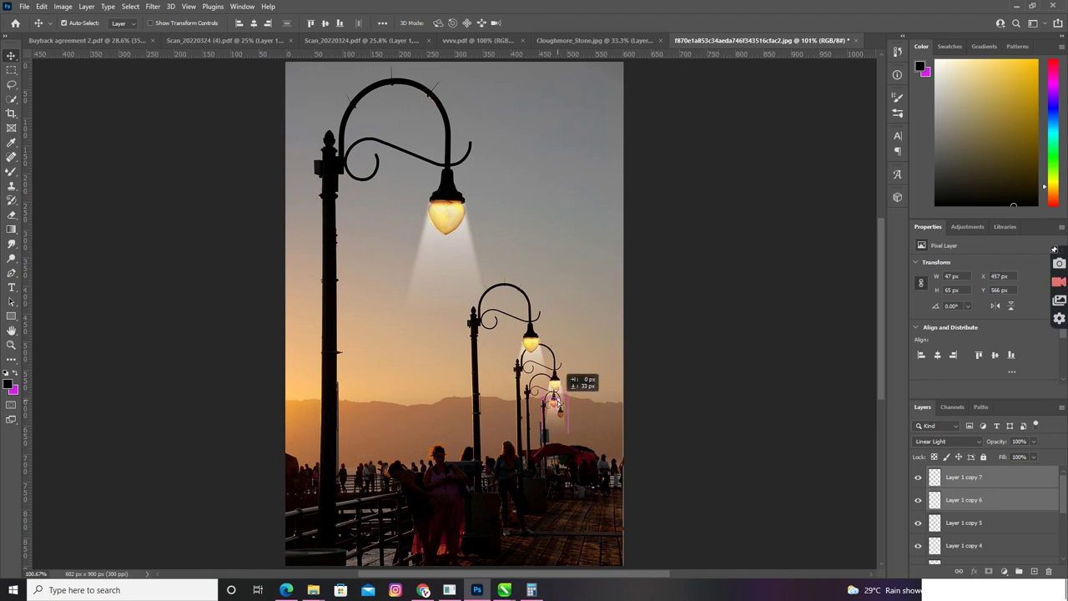
{"action": "key", "text": "ctrl+t"}
{"action": "left_click_drag", "start_coordinate": [568, 397], "coordinate": [563, 401]}
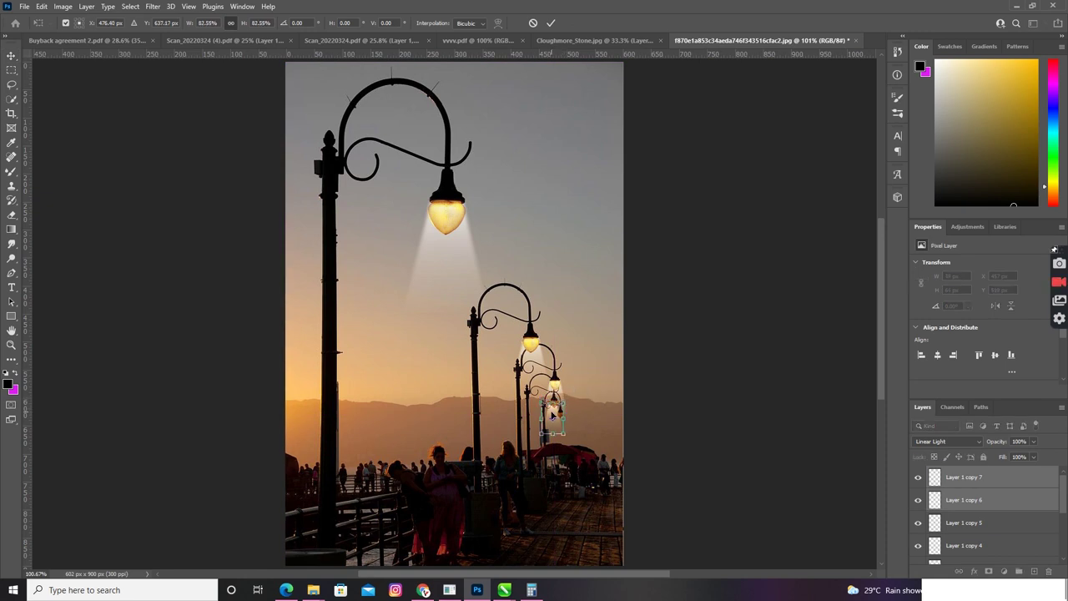
{"action": "mouse_move", "coordinate": [551, 415]}
{"action": "left_mouse_down"}
{"action": "mouse_move", "coordinate": [556, 399]}
{"action": "mouse_move", "coordinate": [556, 410]}
{"action": "left_mouse_up"}
{"action": "key", "text": "Return"}
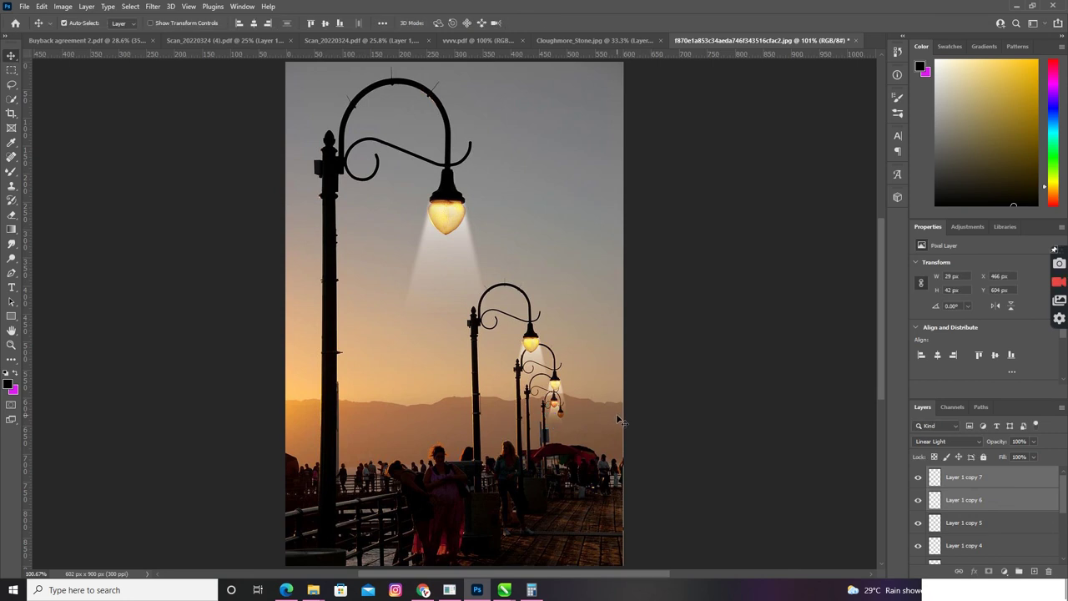
{"action": "key", "text": "Up"}
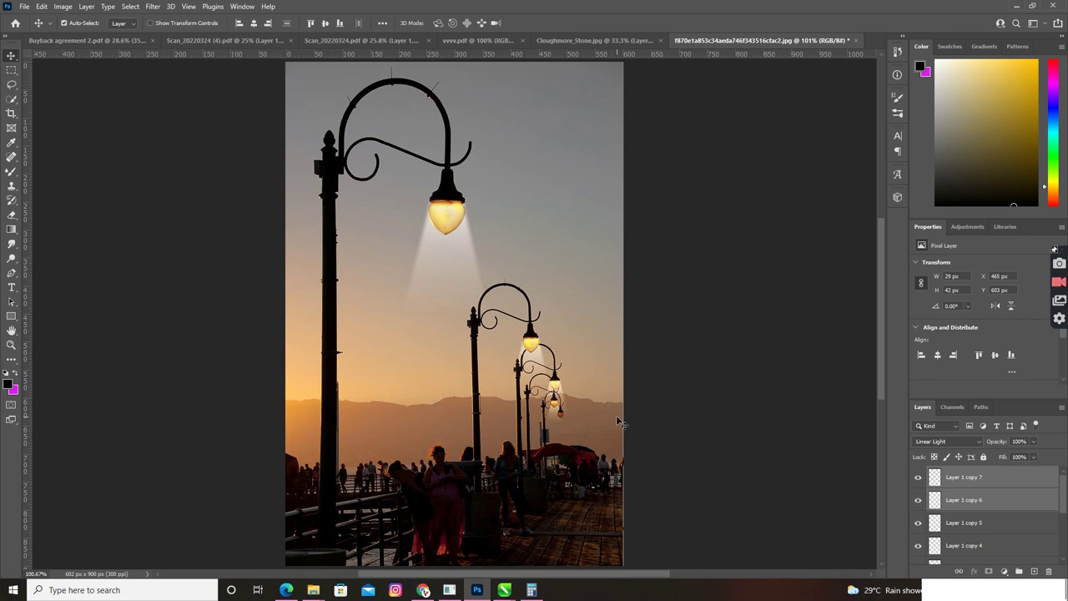
- Duplicate the cone again and scale it to about 76.15% under the farthest lamp
{"action": "key", "text": "ctrl"}
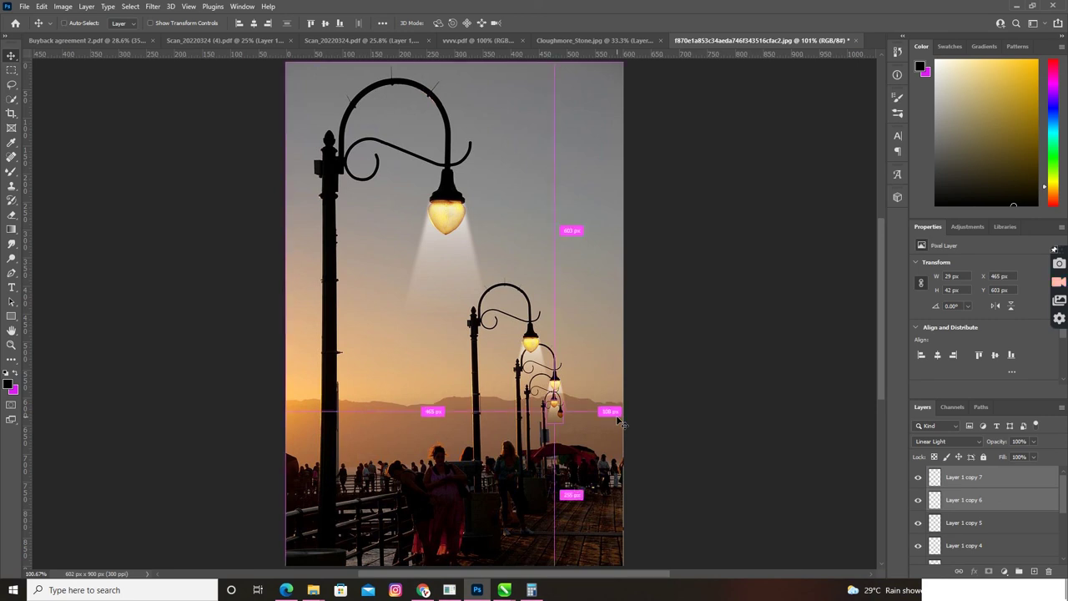
{"action": "key", "text": "ctrl+j"}
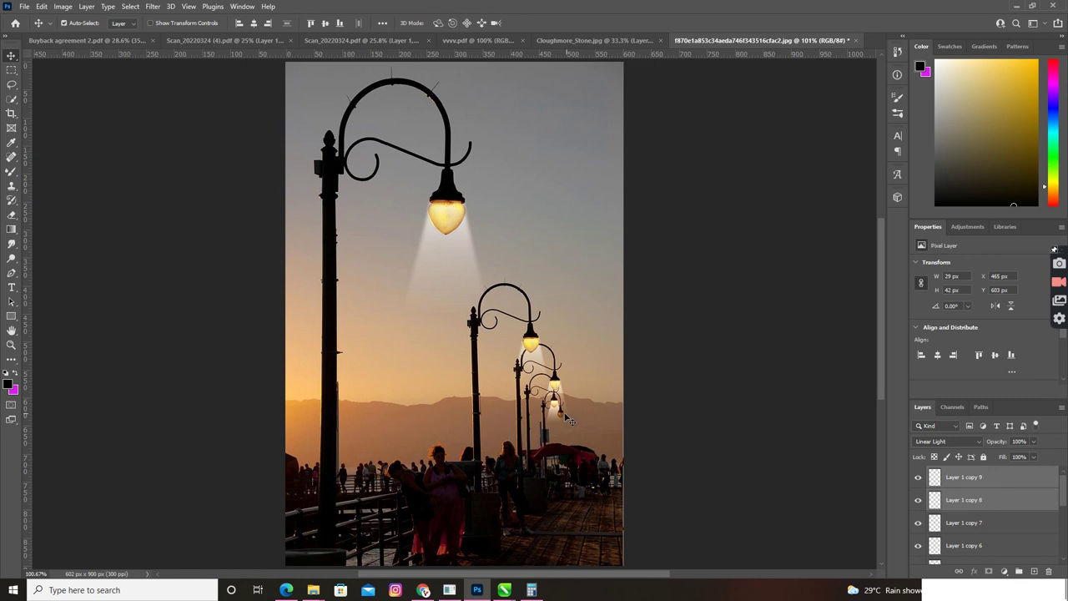
{"action": "left_click_drag", "start_coordinate": [560, 417], "coordinate": [562, 423]}
{"action": "key", "text": "ctrl+t"}
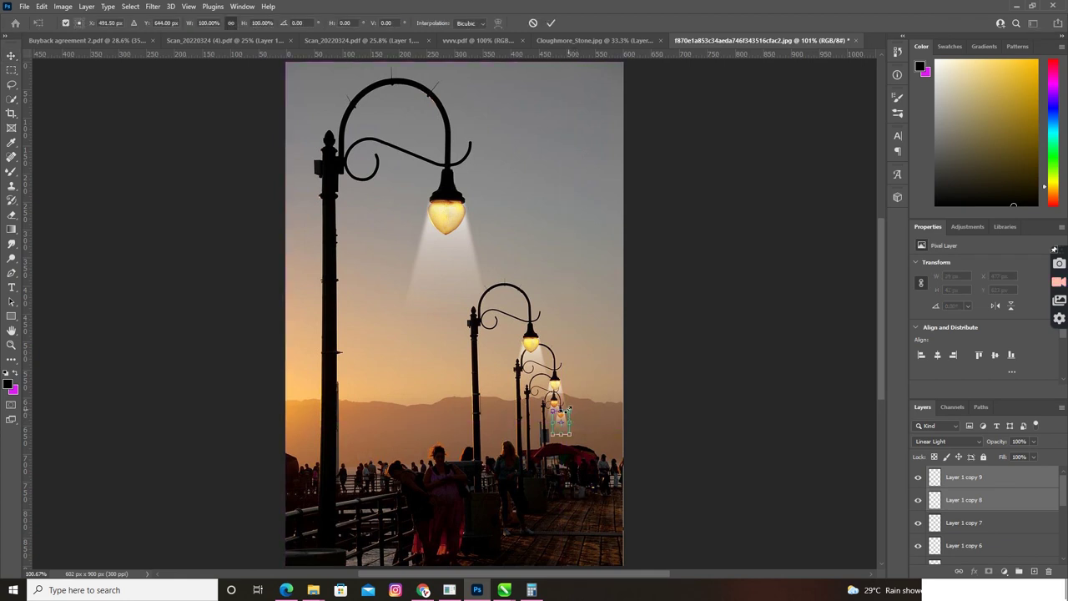
{"action": "left_click_drag", "start_coordinate": [571, 407], "coordinate": [566, 411]}
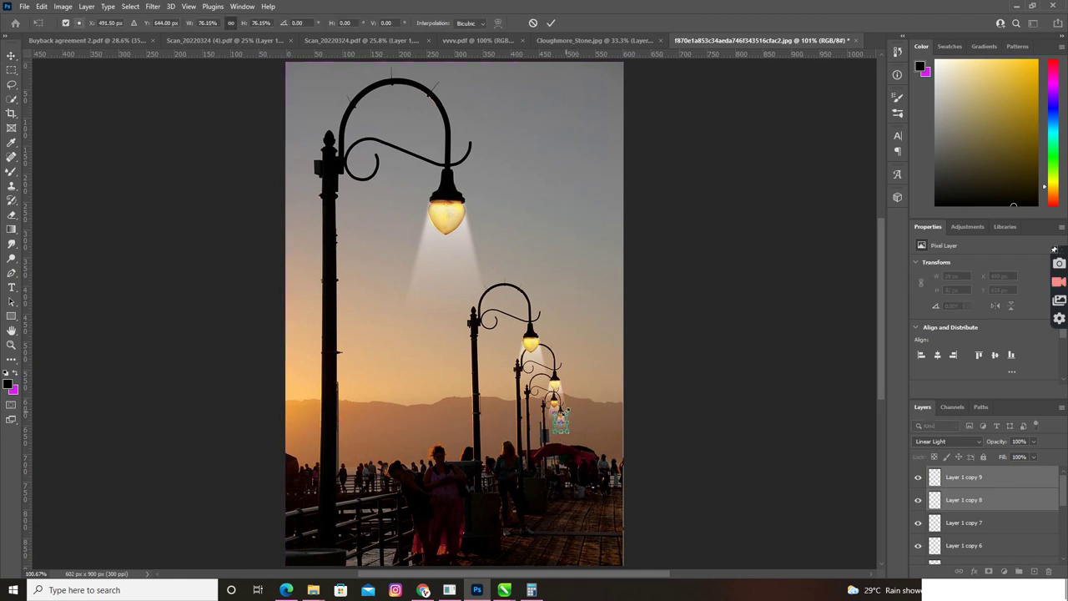
{"action": "key", "text": "Return"}
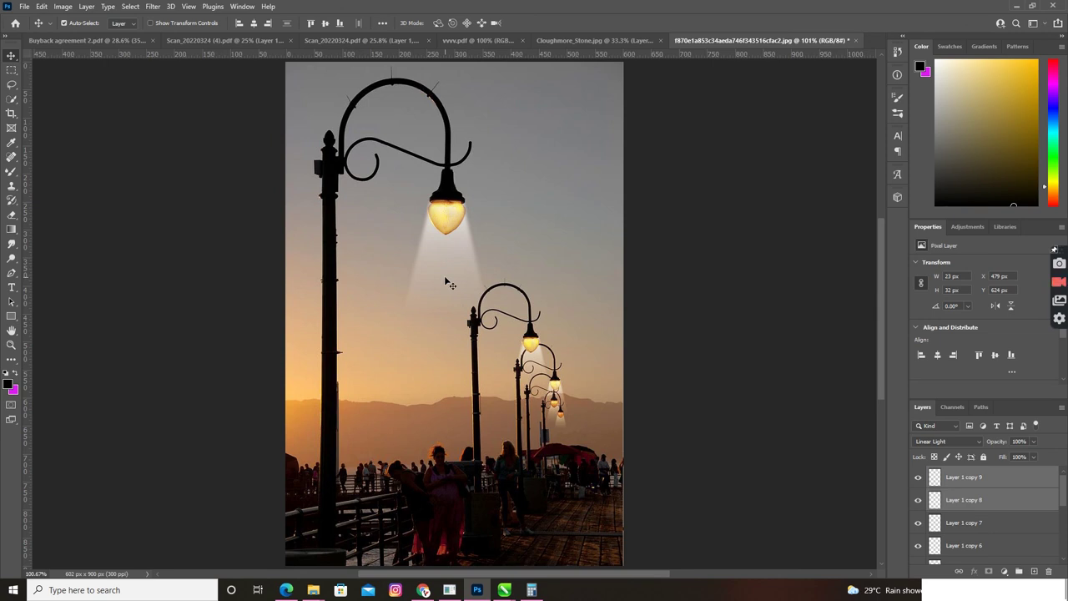
{"action": "left_click", "coordinate": [63, 22]}
{"action": "right_click", "coordinate": [1007, 483]}
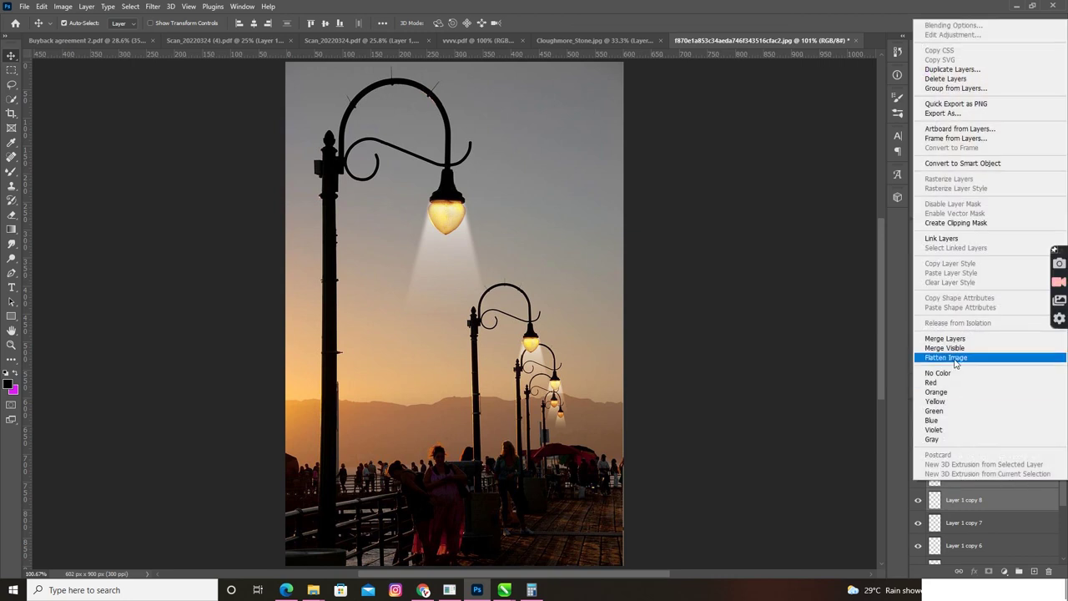
{"action": "left_click", "coordinate": [955, 359]}
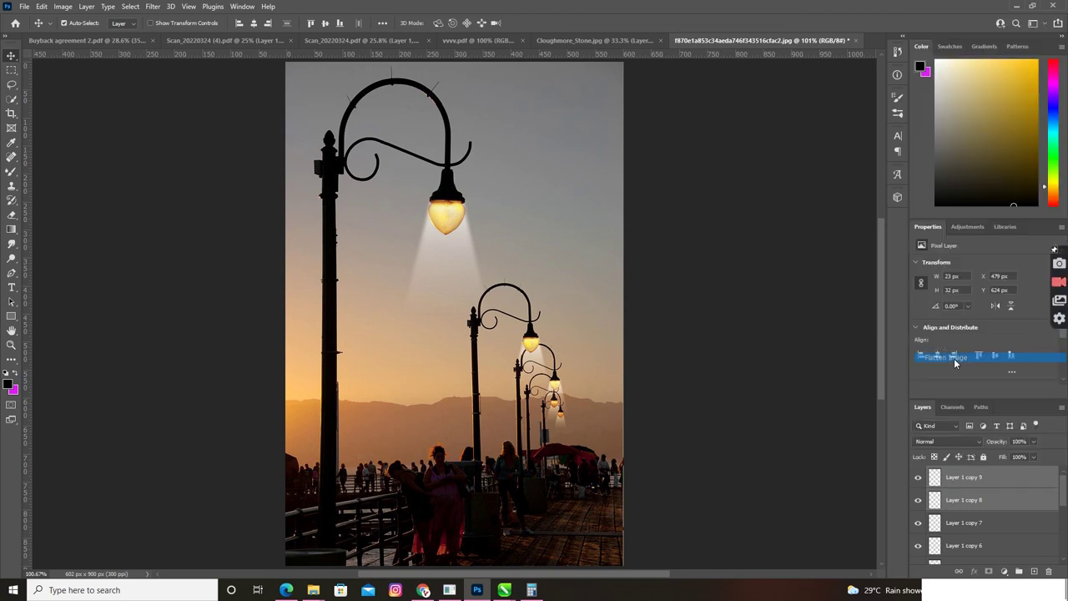
{"action": "left_click", "coordinate": [63, 6]}
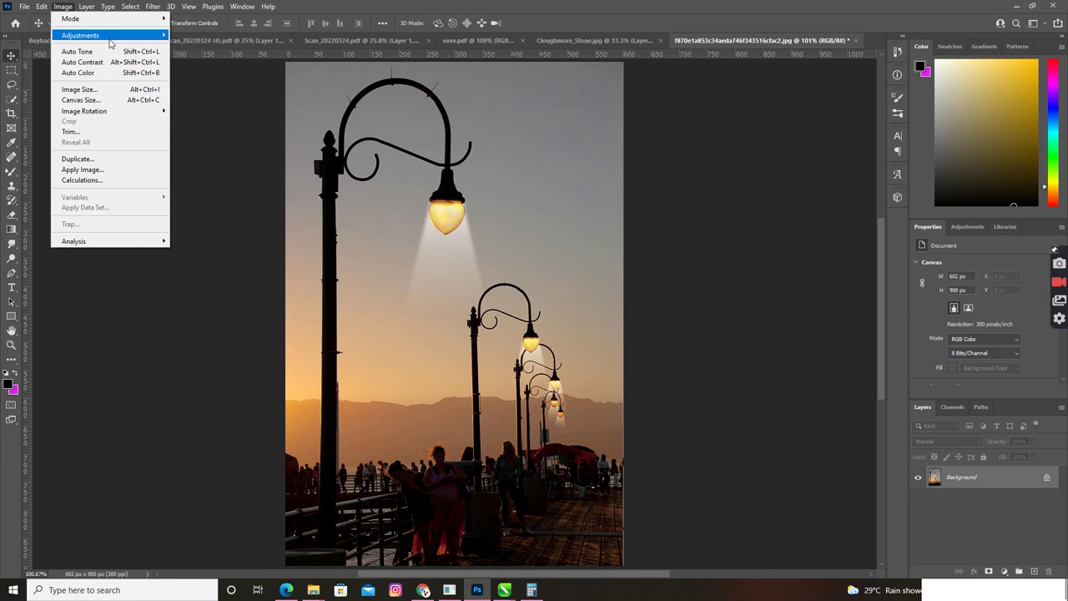
{"action": "mouse_move", "coordinate": [80, 35]}
{"action": "left_click", "coordinate": [184, 36]}
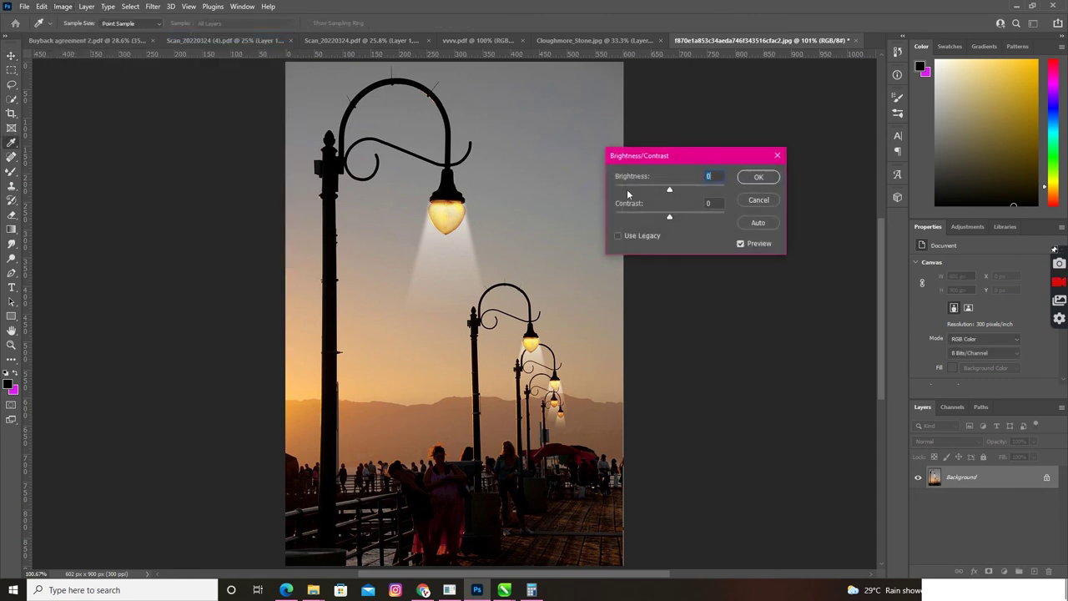
{"action": "left_click_drag", "start_coordinate": [670, 190], "coordinate": [658, 191]}
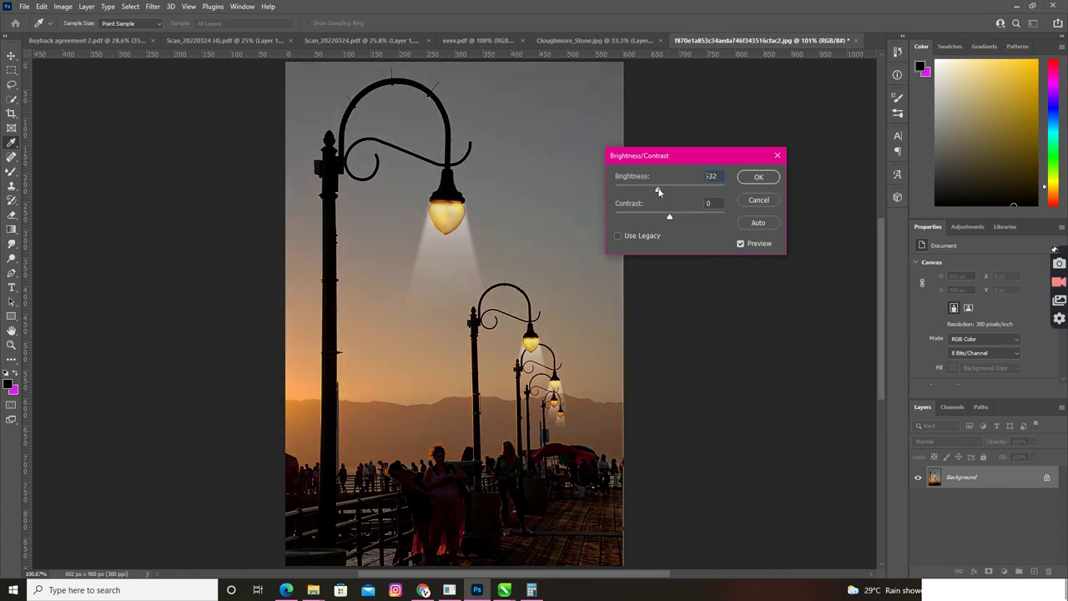
{"action": "left_click_drag", "start_coordinate": [660, 191], "coordinate": [664, 191]}
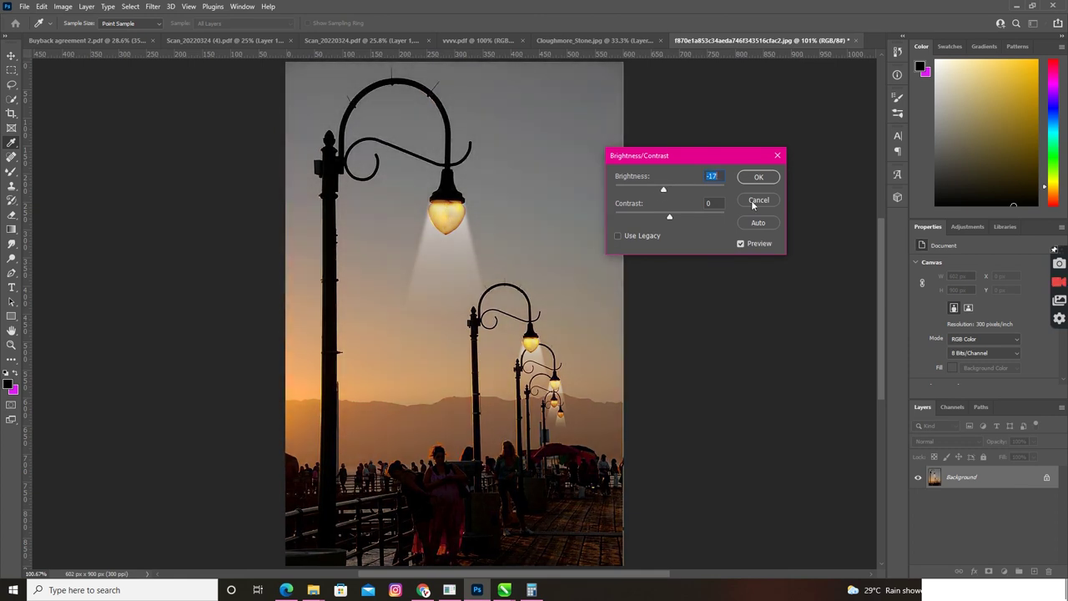
{"action": "left_click", "coordinate": [753, 202]}
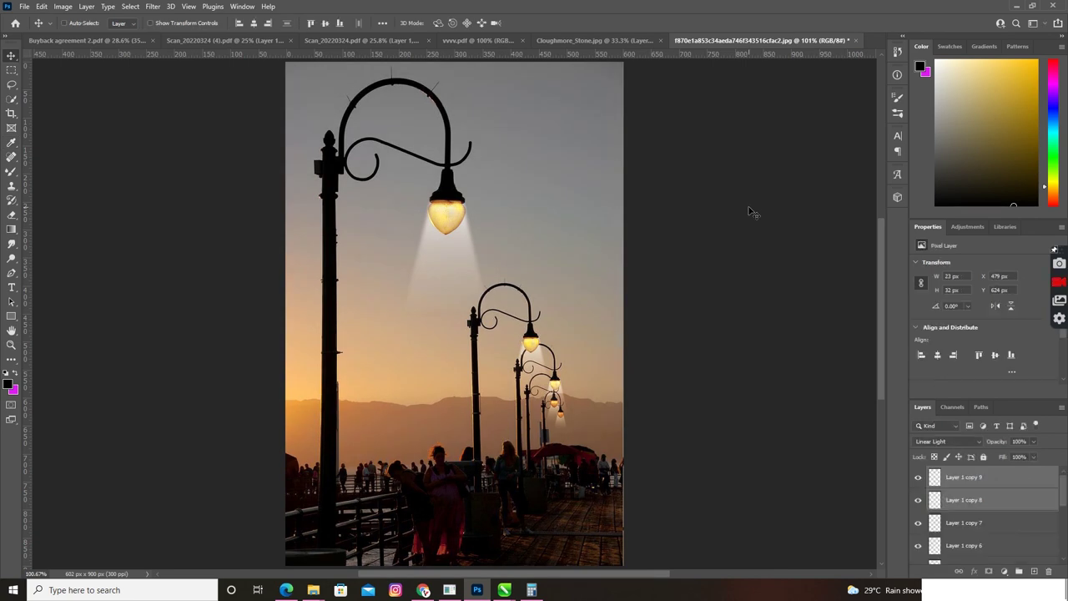
- Select the Background photo layer in the Layers panel
{"action": "scroll", "coordinate": [960, 512], "scroll_direction": "down", "scroll_amount": 2}
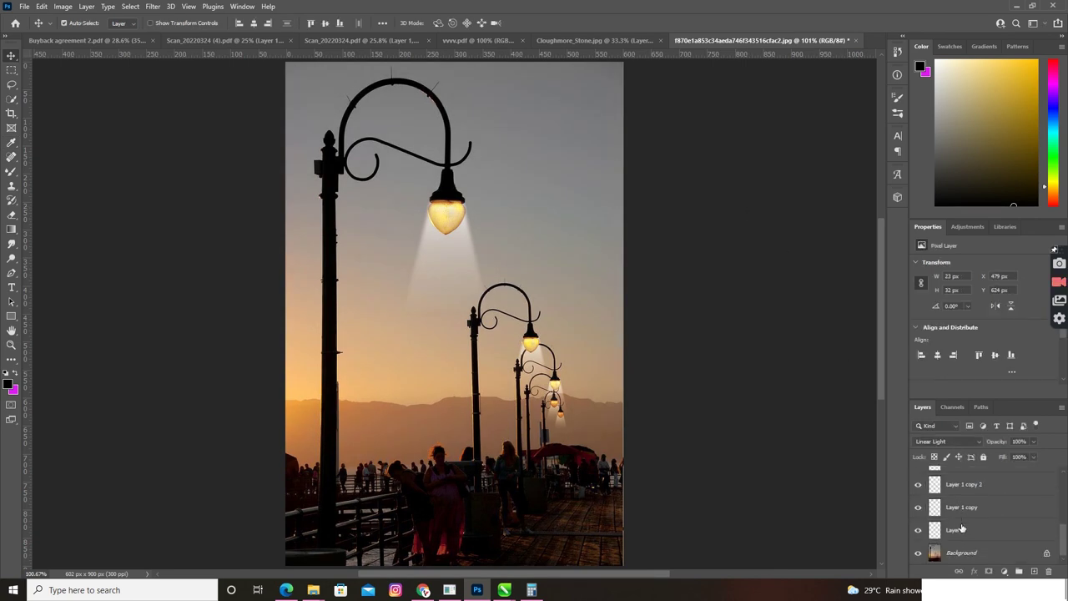
{"action": "left_click", "coordinate": [959, 528], "text": "shift"}
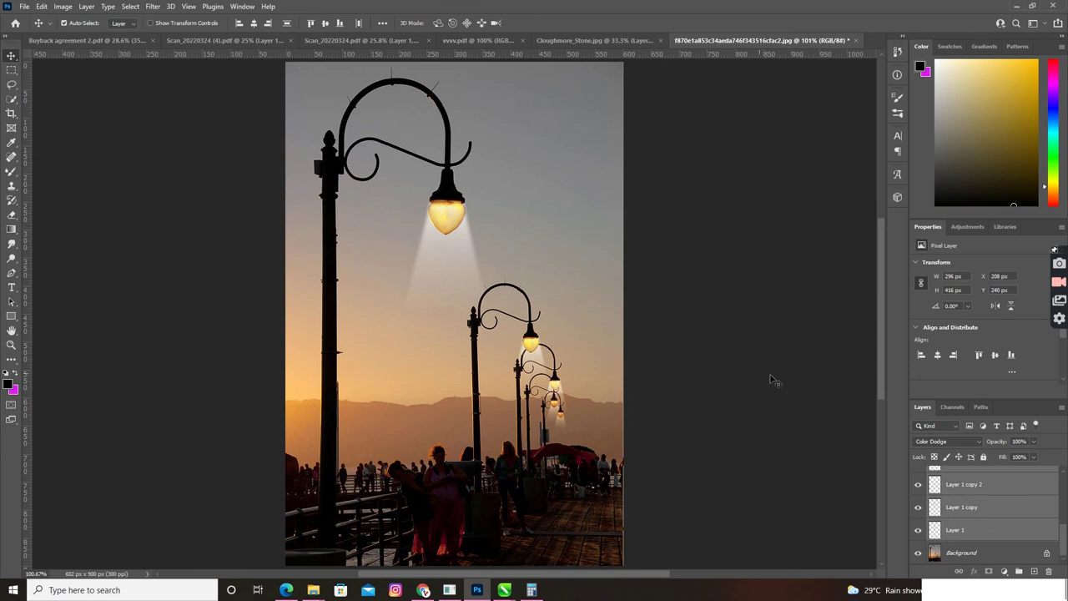
{"action": "left_click", "coordinate": [769, 376]}
{"action": "left_click", "coordinate": [966, 552]}
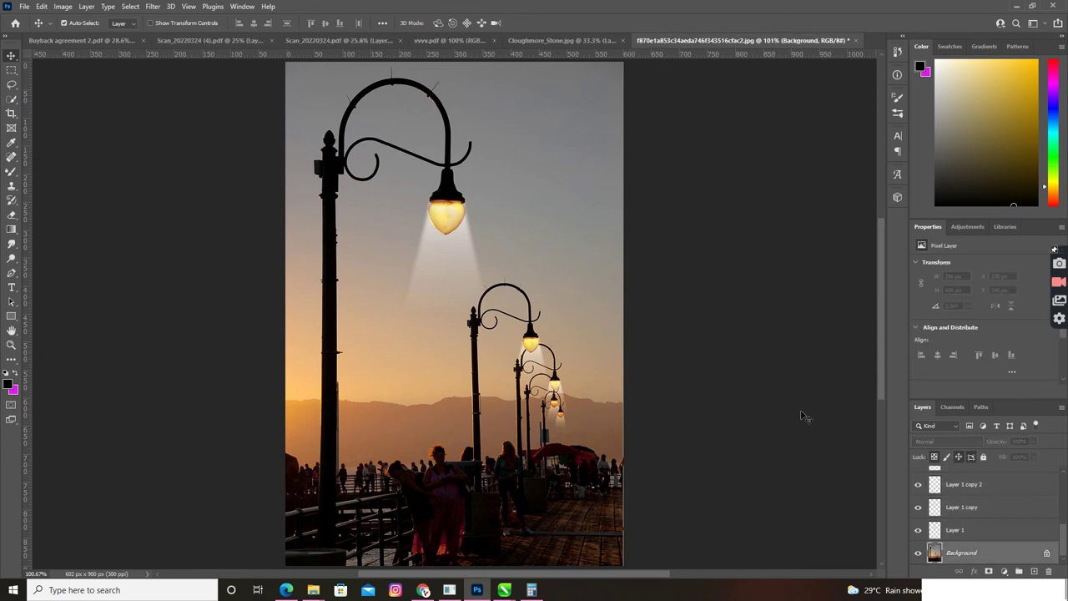
- Darken the background with Levels: input black 13 and midtone 0.61
{"action": "left_click", "coordinate": [62, 5]}
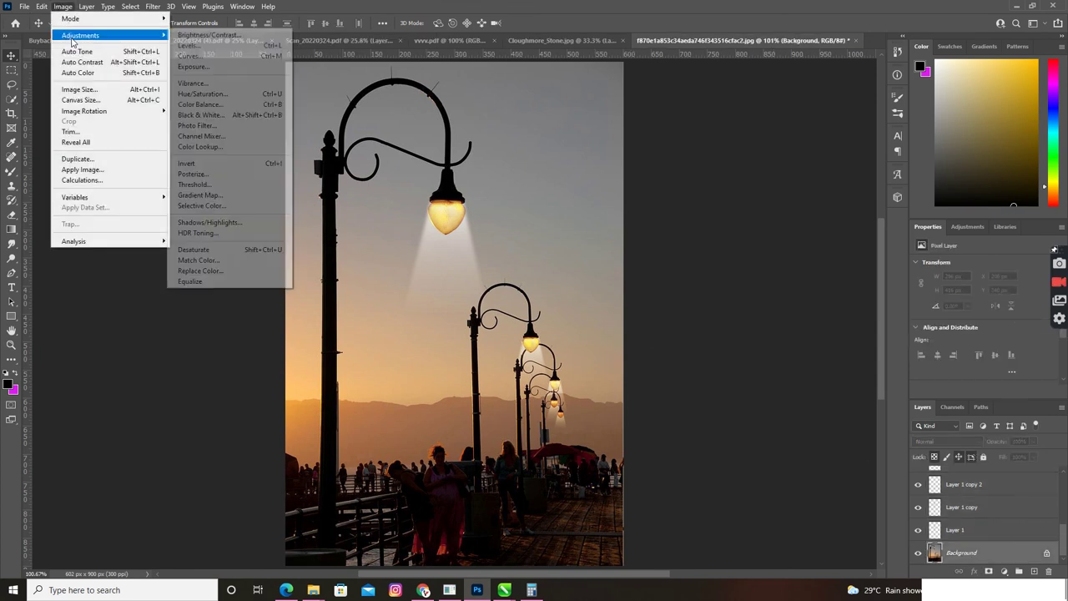
{"action": "left_click", "coordinate": [196, 50]}
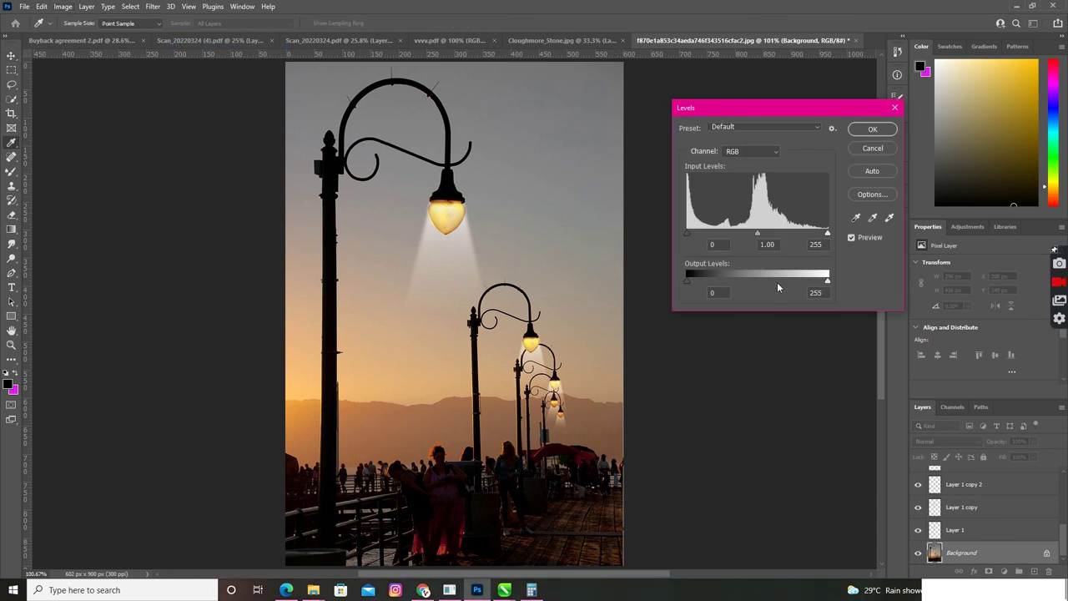
{"action": "mouse_move", "coordinate": [758, 233]}
{"action": "left_mouse_down"}
{"action": "mouse_move", "coordinate": [746, 234]}
{"action": "mouse_move", "coordinate": [779, 234]}
{"action": "left_mouse_up"}
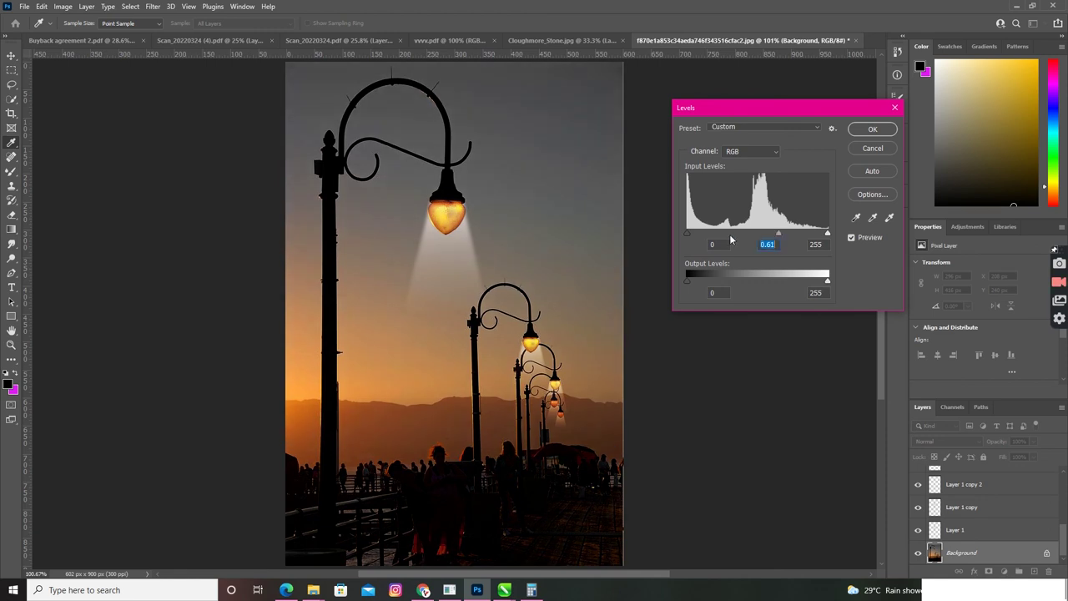
{"action": "mouse_move", "coordinate": [688, 233]}
{"action": "left_mouse_down"}
{"action": "mouse_move", "coordinate": [711, 237]}
{"action": "mouse_move", "coordinate": [695, 231]}
{"action": "left_mouse_up"}
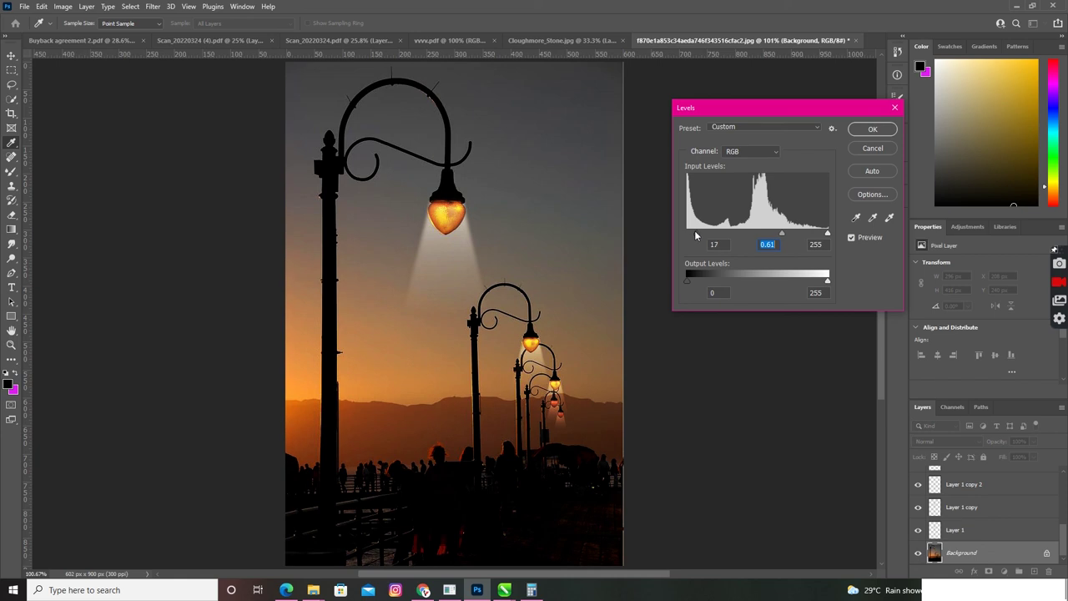
{"action": "left_click", "coordinate": [870, 130]}
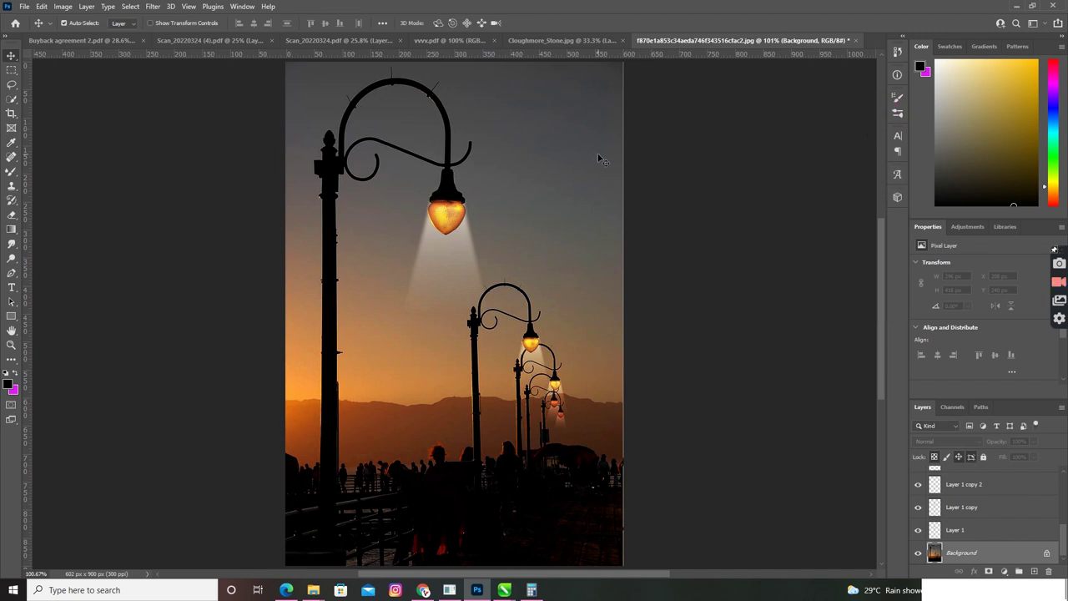